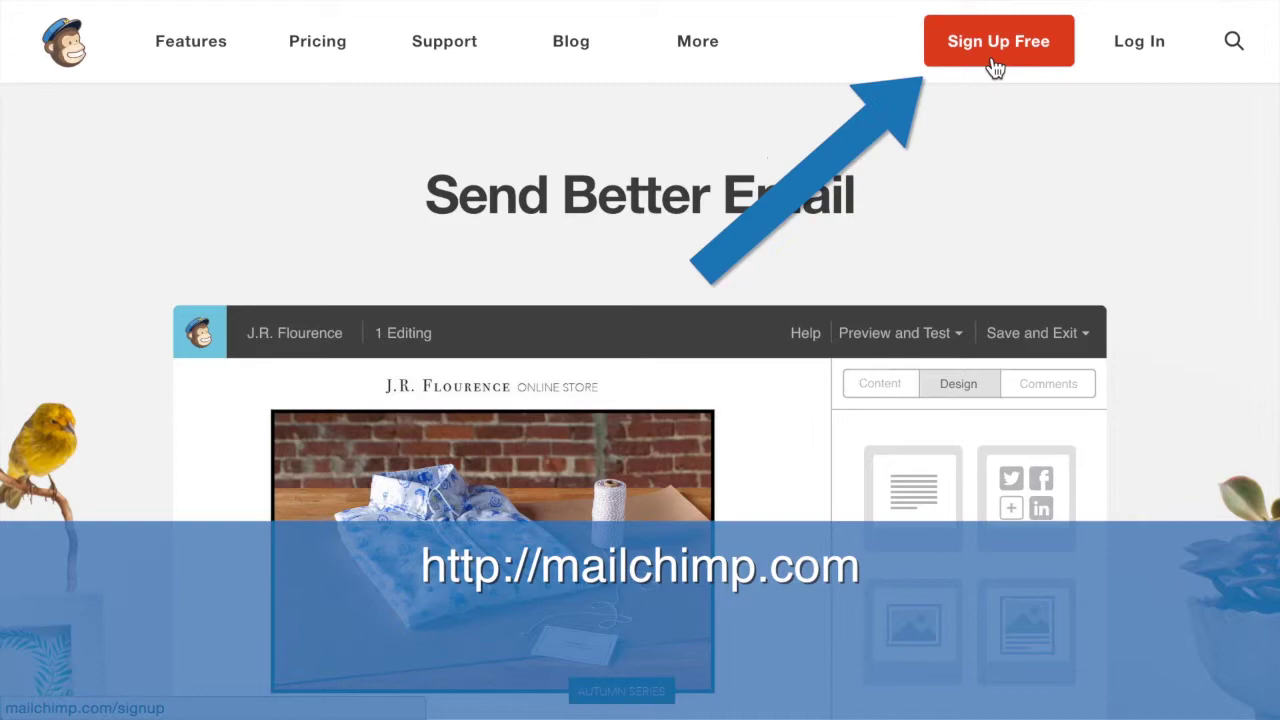
Open the free signup form and enter the email address tagged with +videos.
{"action": "left_click", "coordinate": [995, 66]}
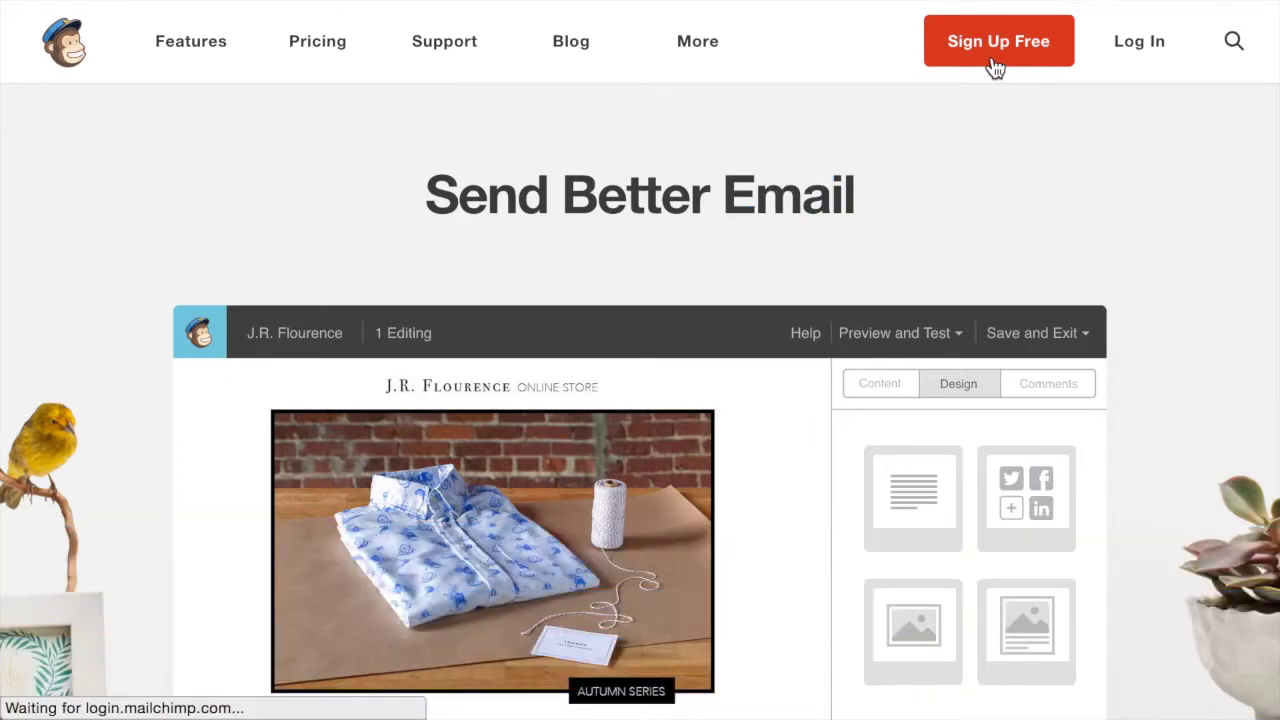
{"action": "scroll", "coordinate": [949, 222], "scroll_direction": "down", "scroll_amount": 2}
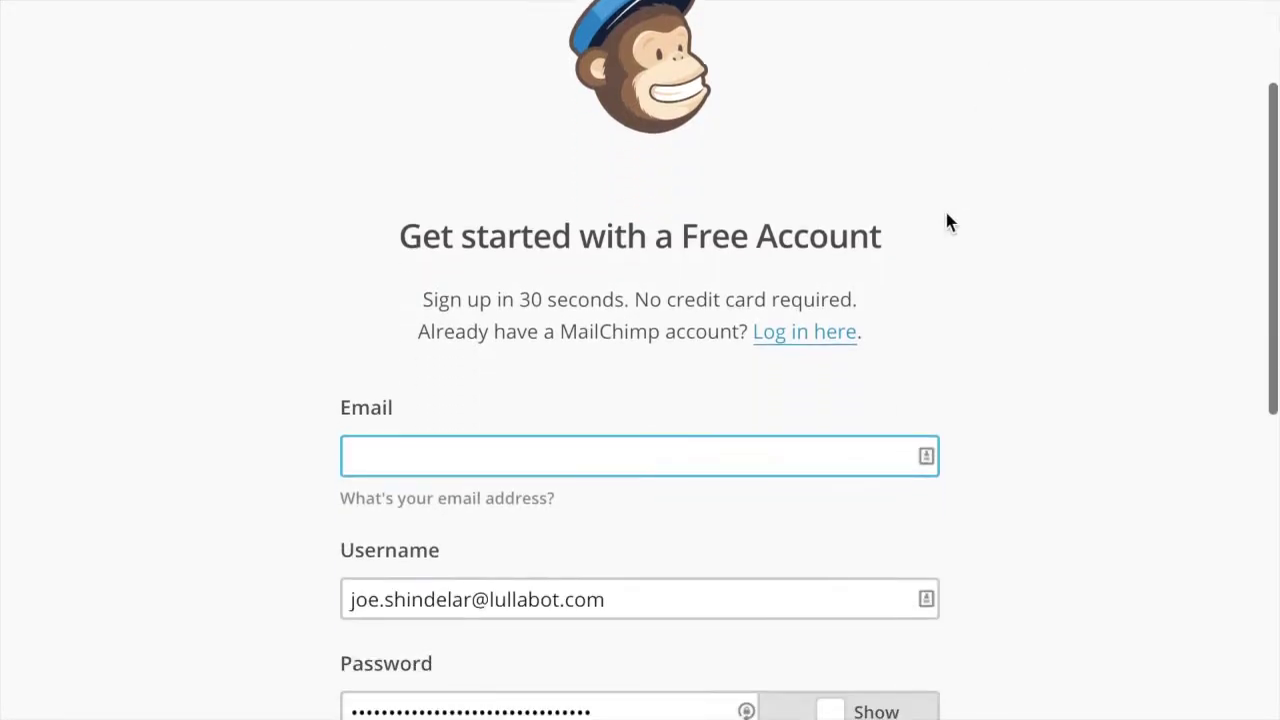
{"action": "scroll", "coordinate": [948, 220], "scroll_direction": "up", "scroll_amount": 1}
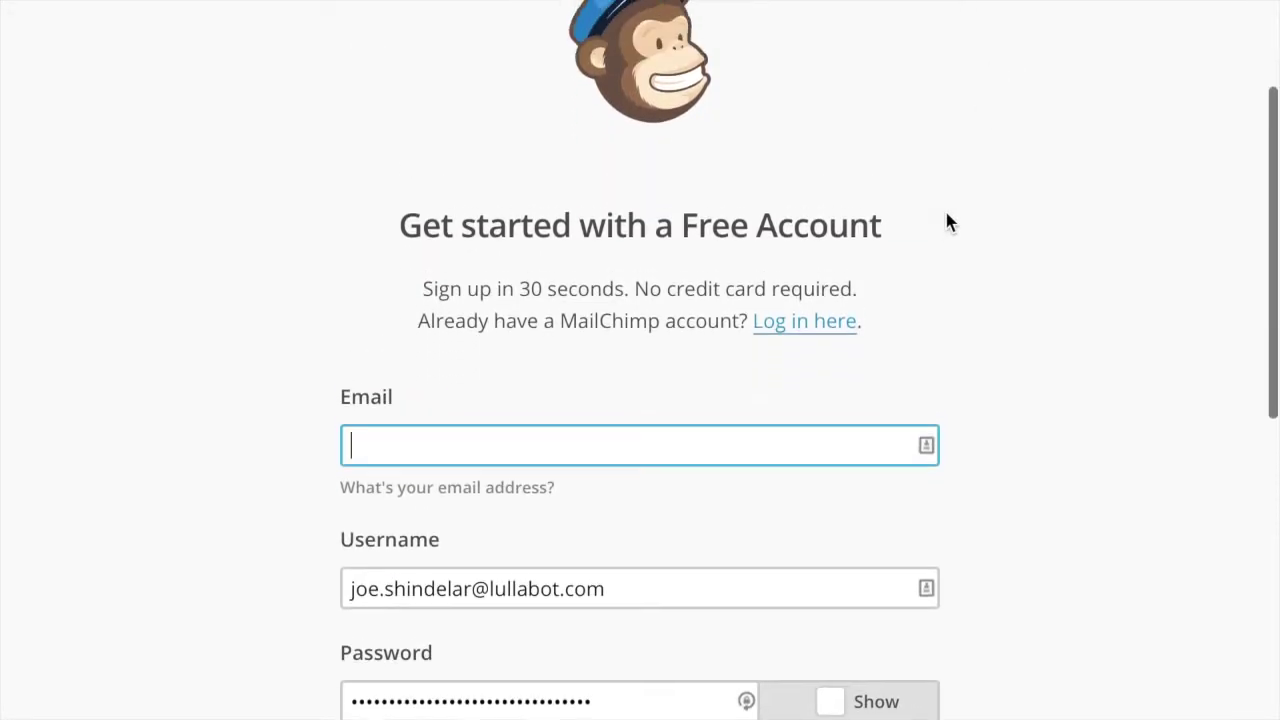
{"action": "left_click", "coordinate": [588, 465]}
{"action": "type", "text": "joe"}
{"action": "key", "text": "Down"}
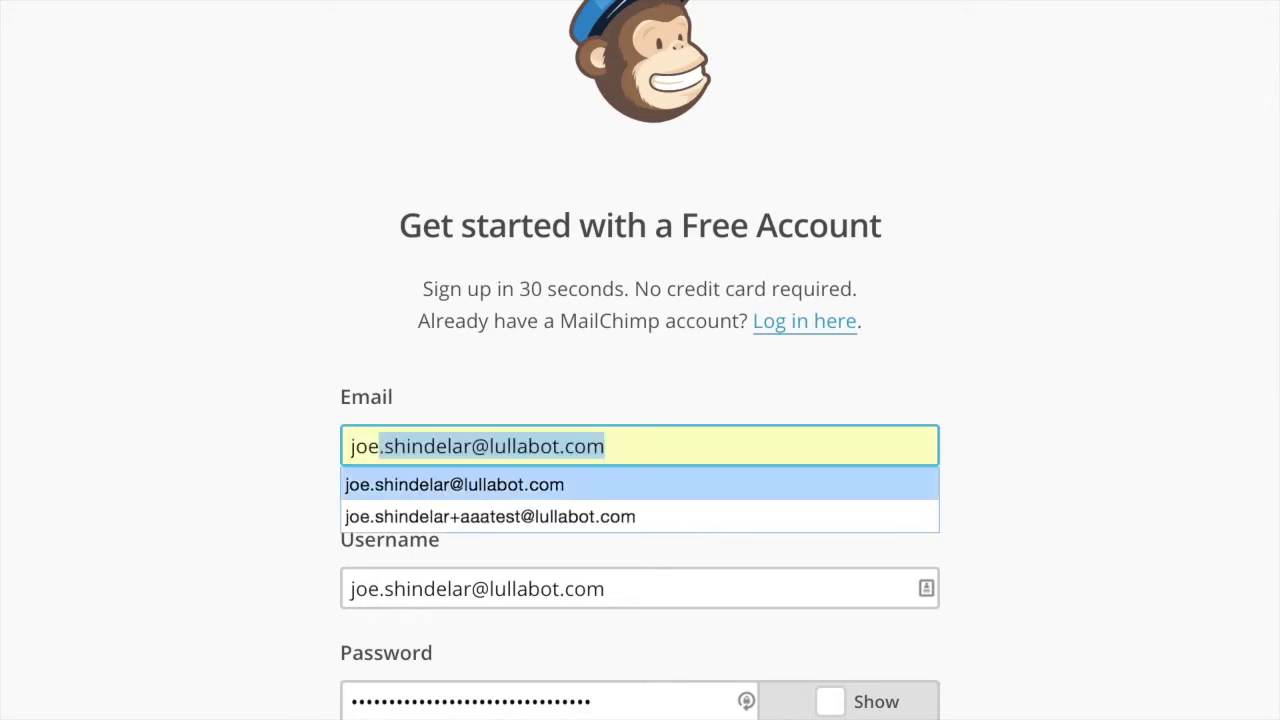
{"action": "left_click", "coordinate": [706, 451]}
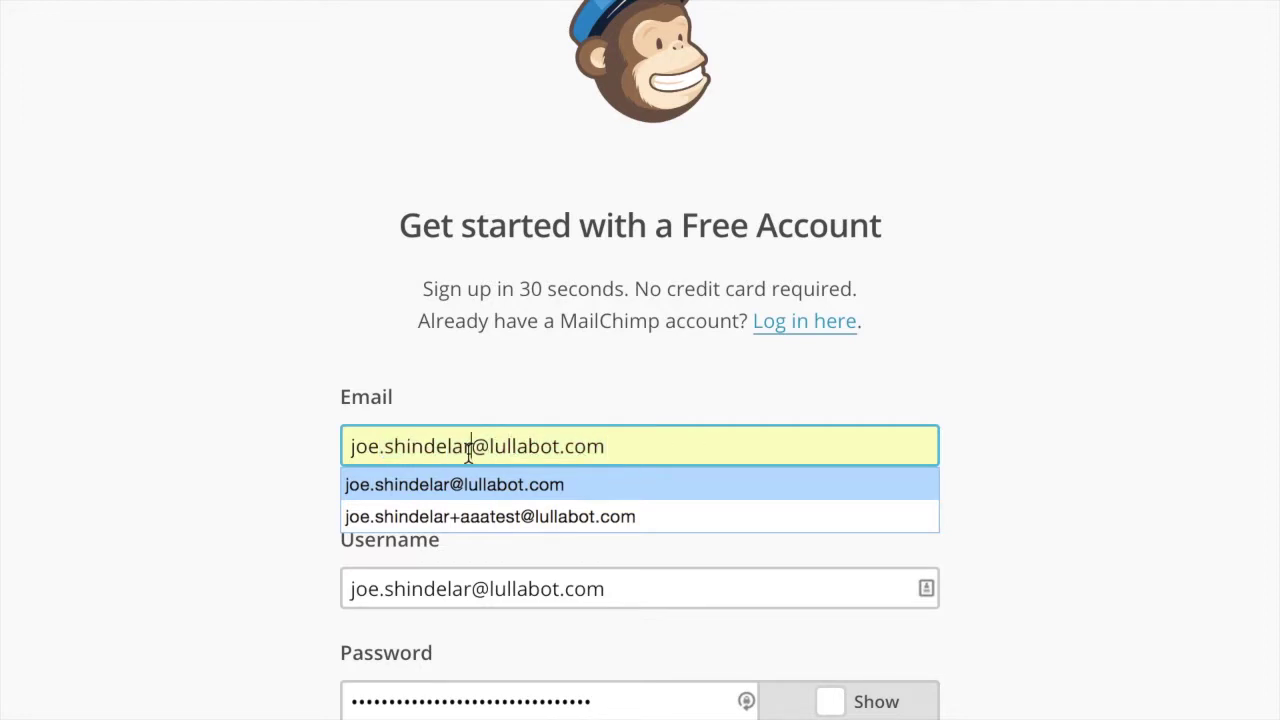
{"action": "type", "text": "+videos"}
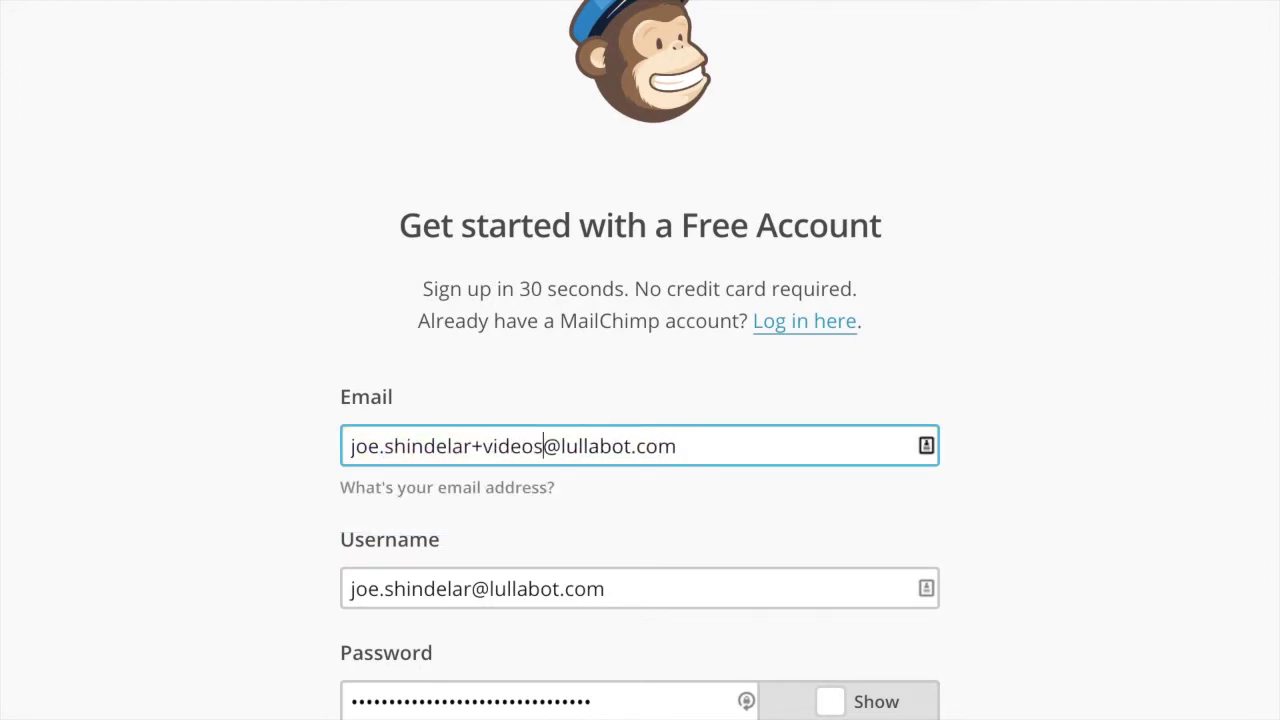
{"action": "key", "text": "End"}
{"action": "key", "text": "ctrl+a"}
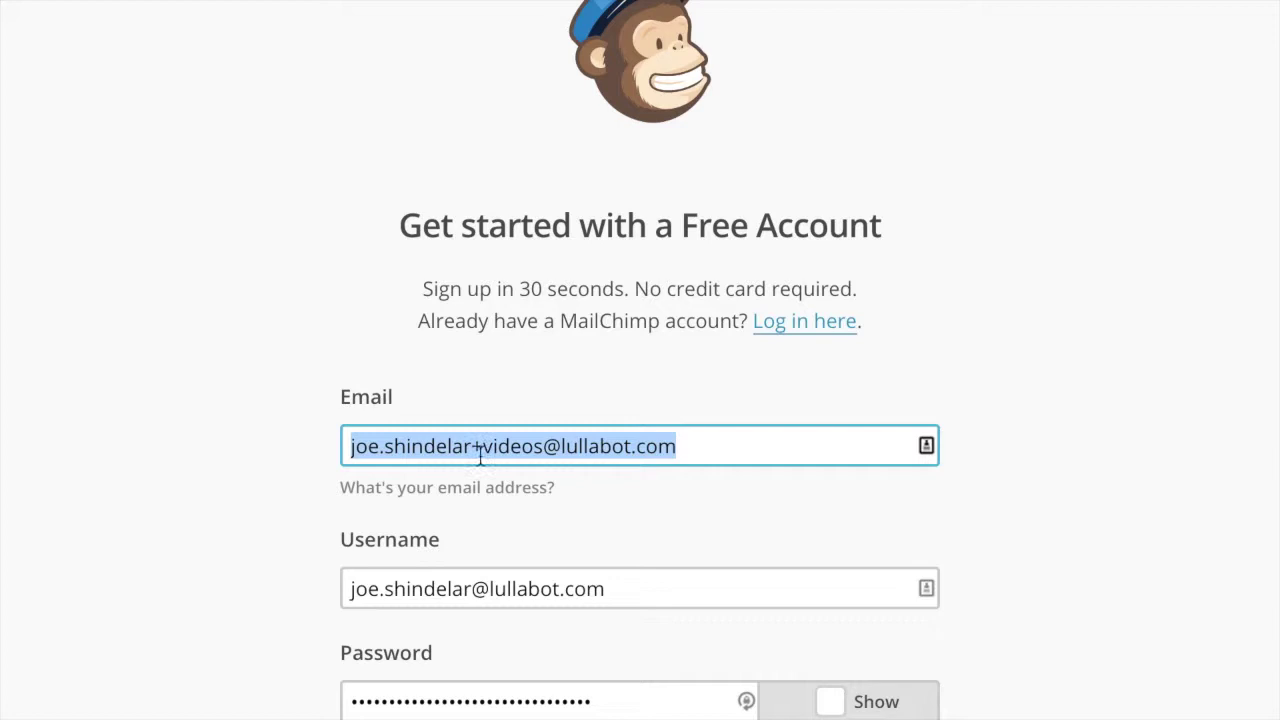
Append +videos to the username and enter a new secure password.
{"action": "left_click", "coordinate": [477, 588]}
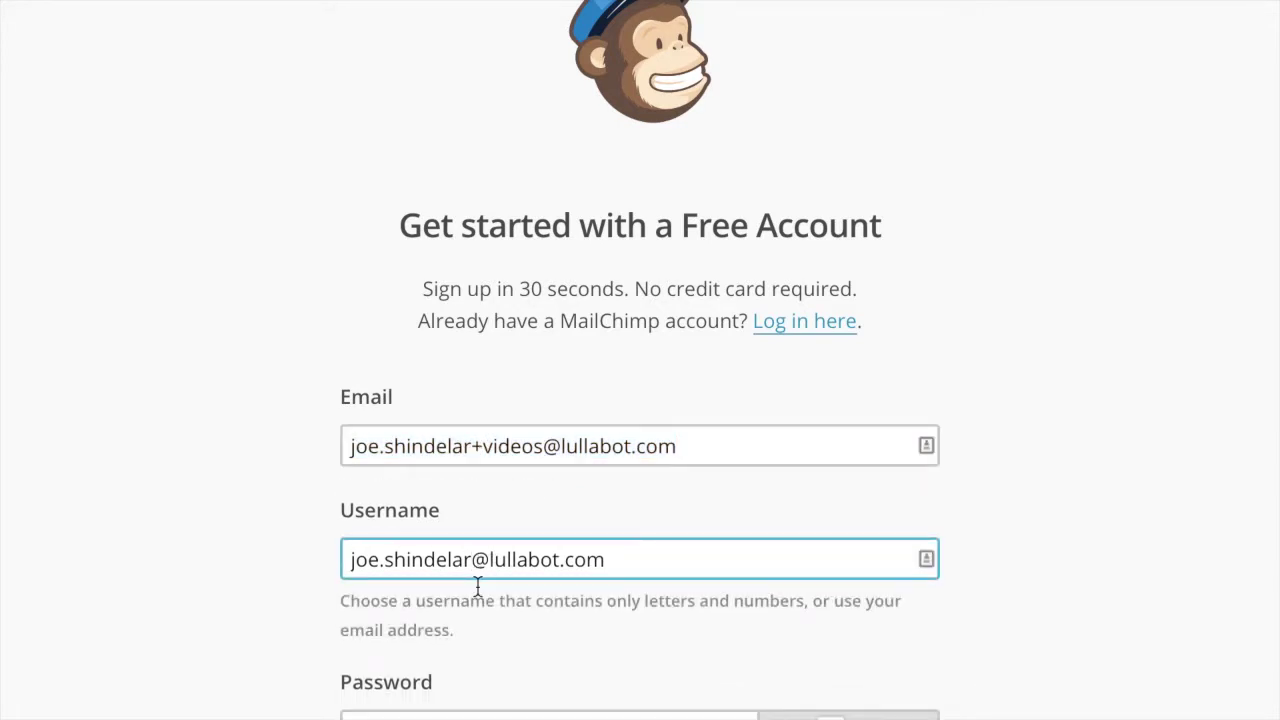
{"action": "type", "text": "+videos"}
{"action": "left_click", "coordinate": [136, 427]}
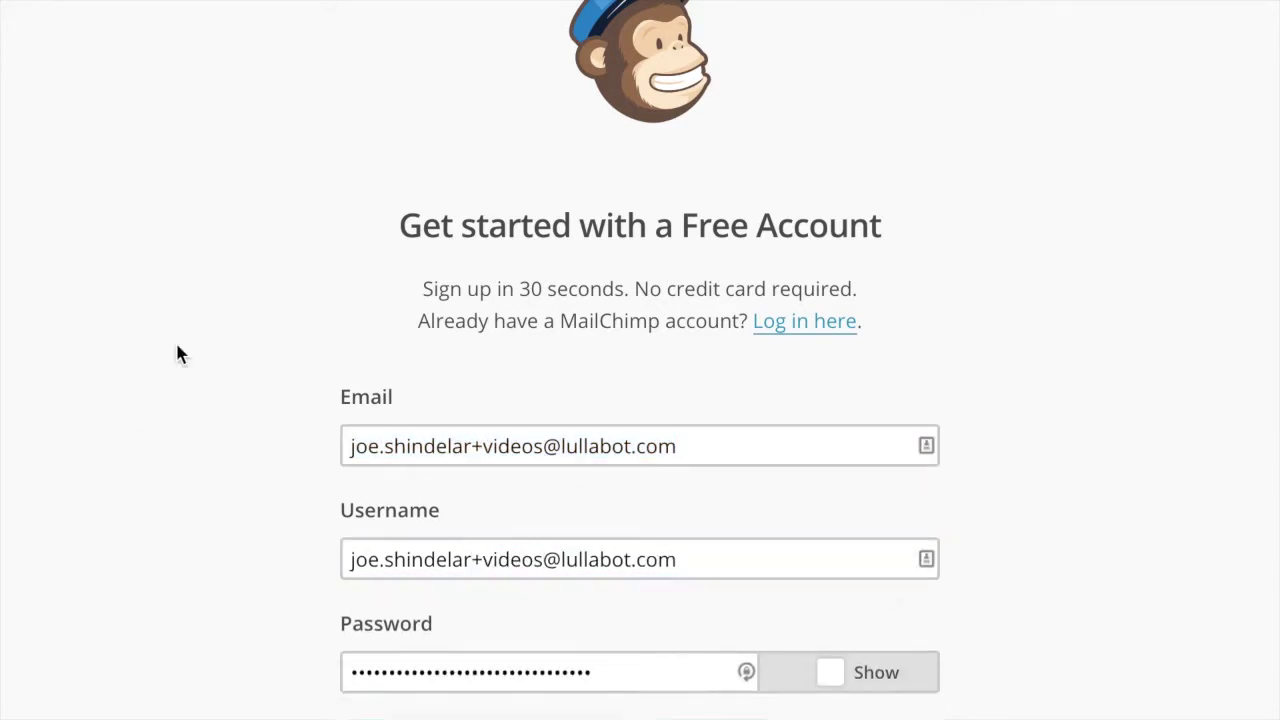
{"action": "scroll", "coordinate": [177, 353], "scroll_direction": "down", "scroll_amount": 3}
{"action": "left_click", "coordinate": [622, 372]}
{"action": "key", "text": "ctrl+a"}
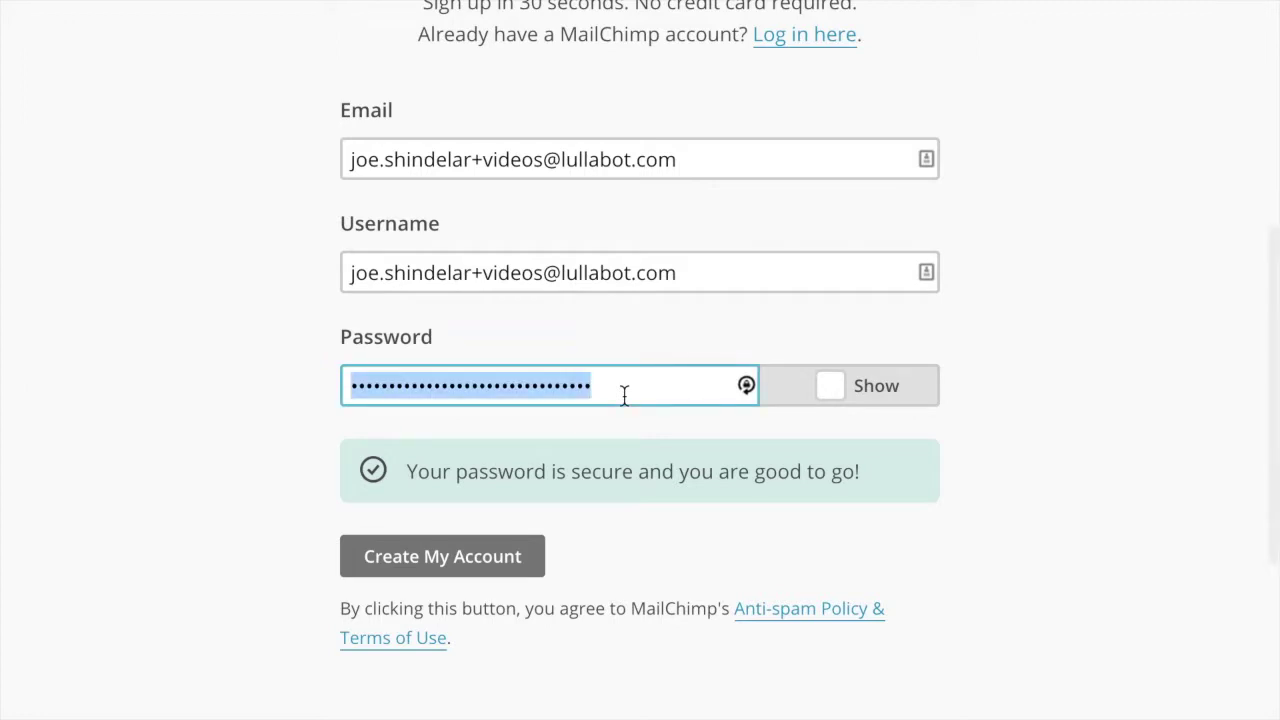
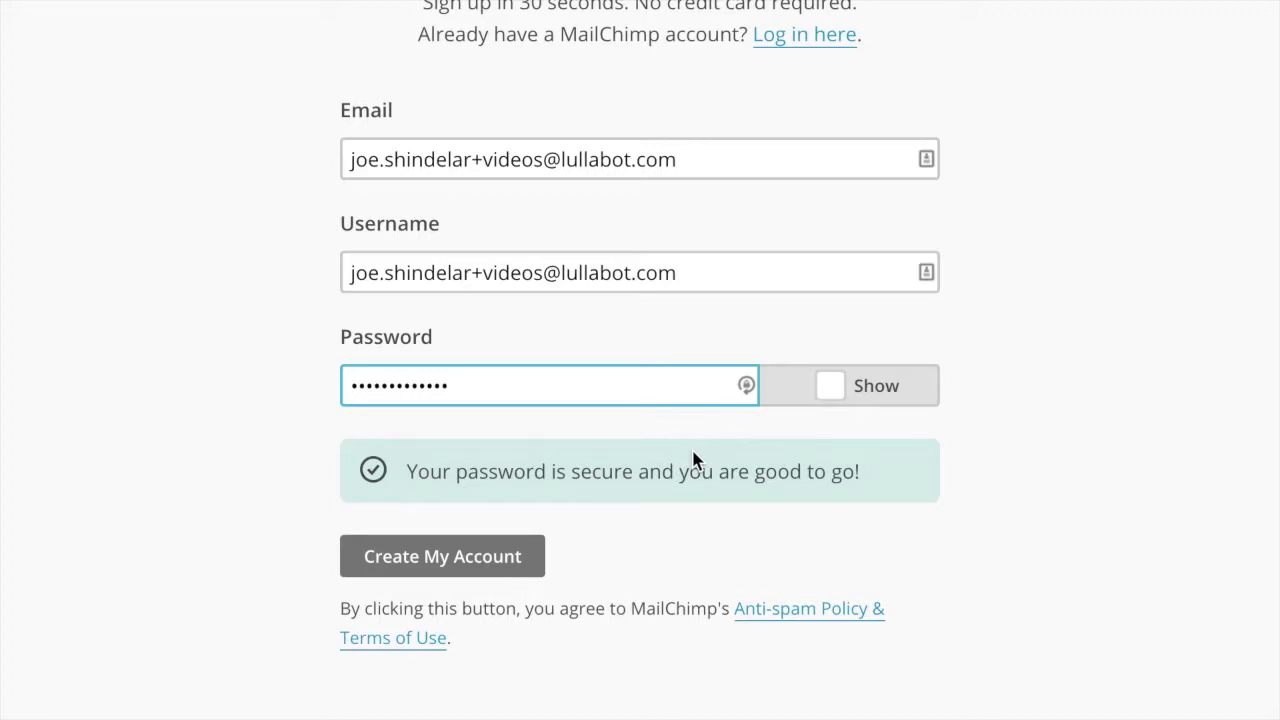
{"action": "scroll", "coordinate": [915, 430], "scroll_direction": "down", "scroll_amount": 2}
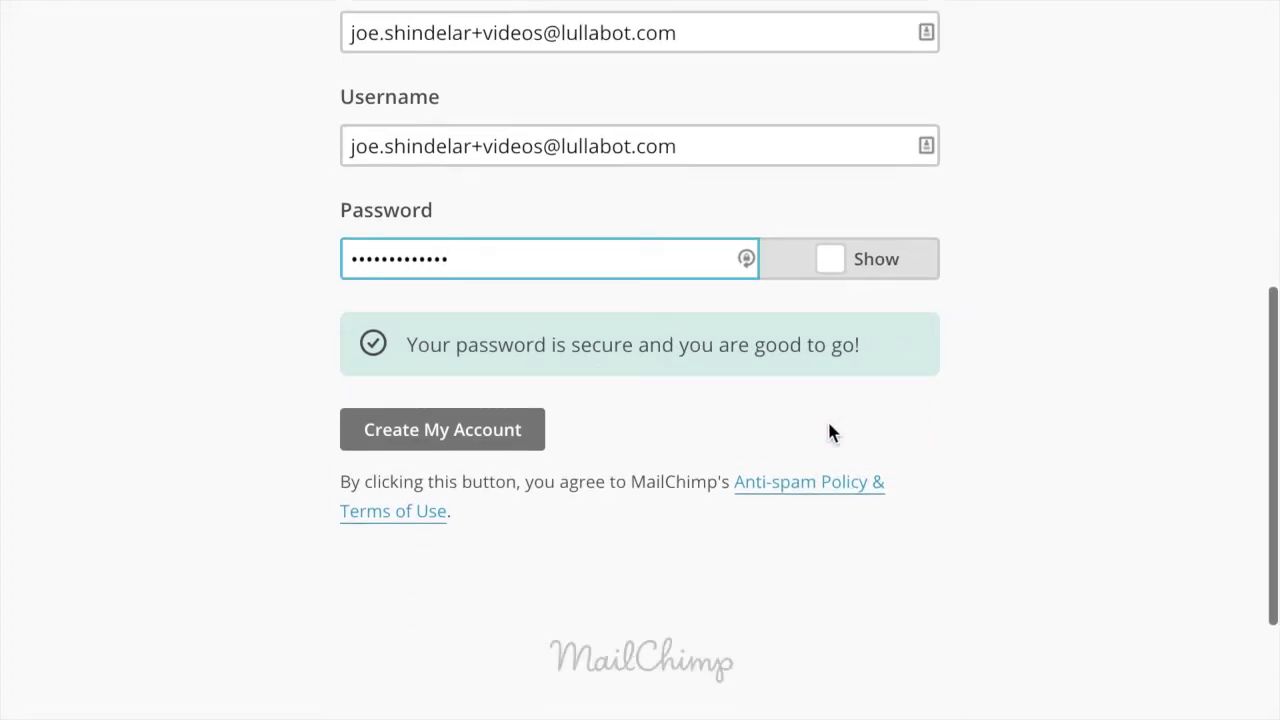
Create the account, tick I'm not a robot and confirm the signup.
{"action": "left_click", "coordinate": [484, 446]}
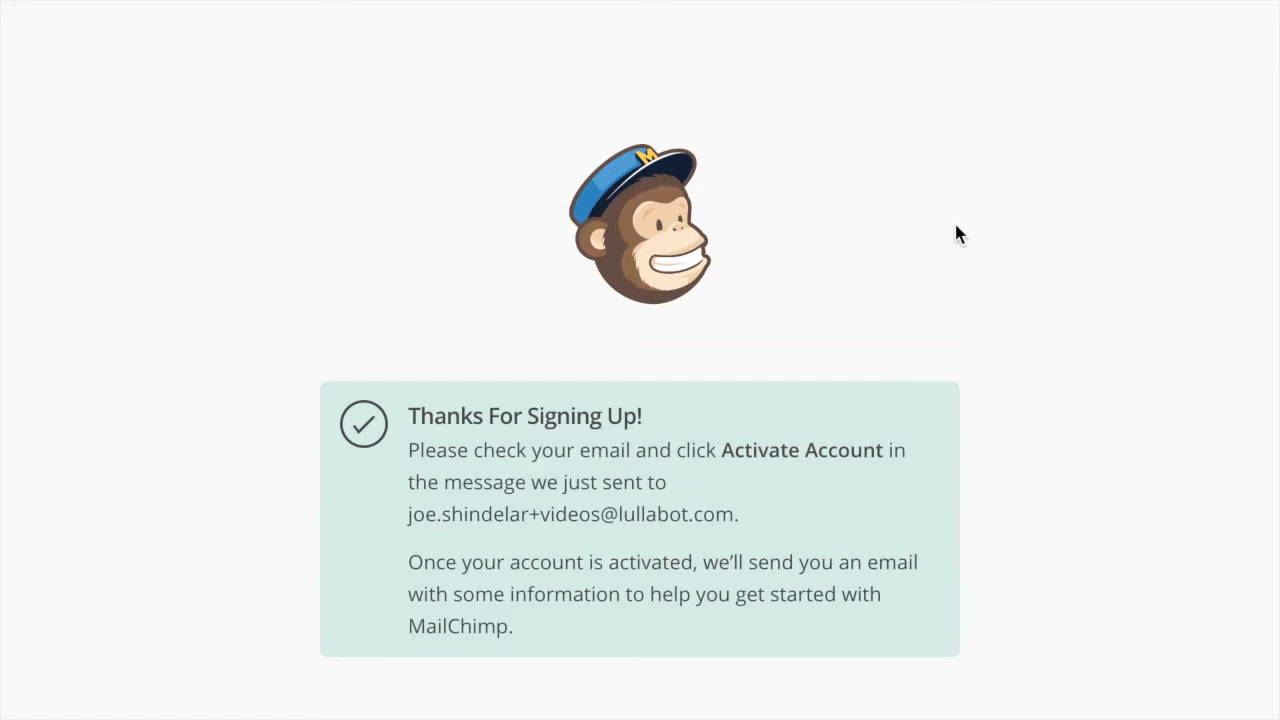
{"action": "scroll", "coordinate": [930, 250], "scroll_direction": "down", "scroll_amount": 2}
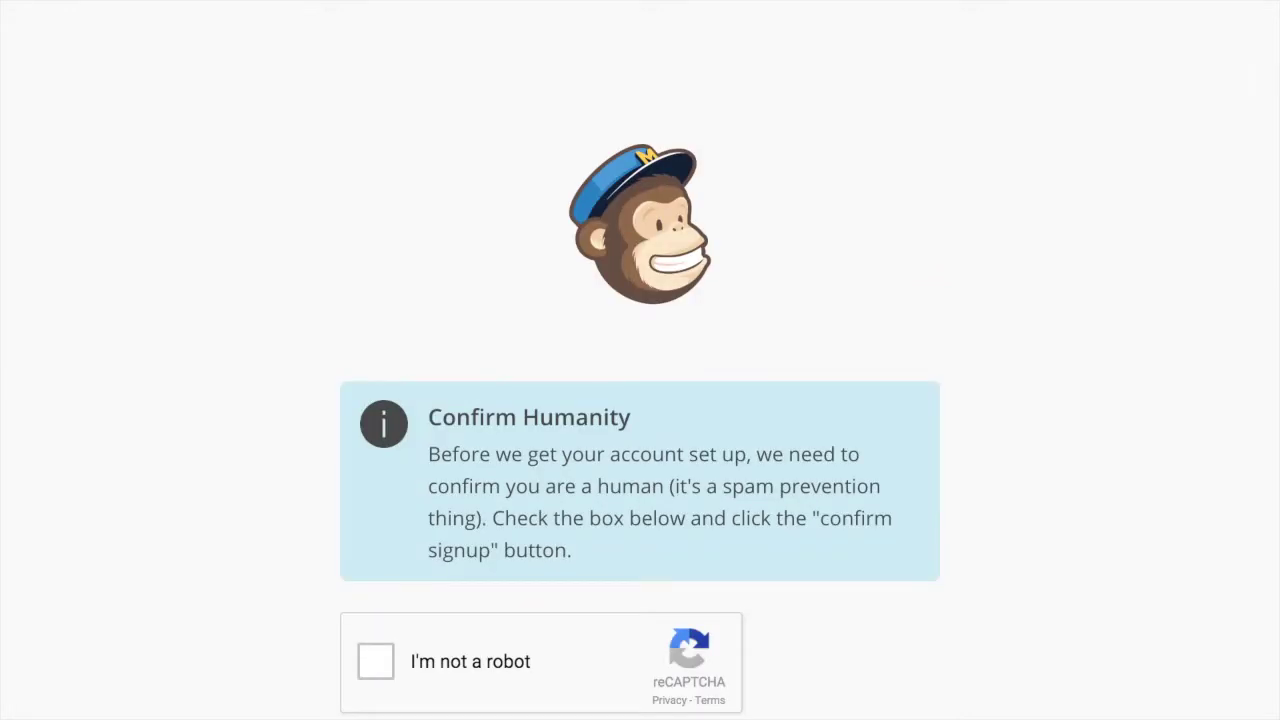
{"action": "scroll", "coordinate": [697, 418], "scroll_direction": "down", "scroll_amount": 1}
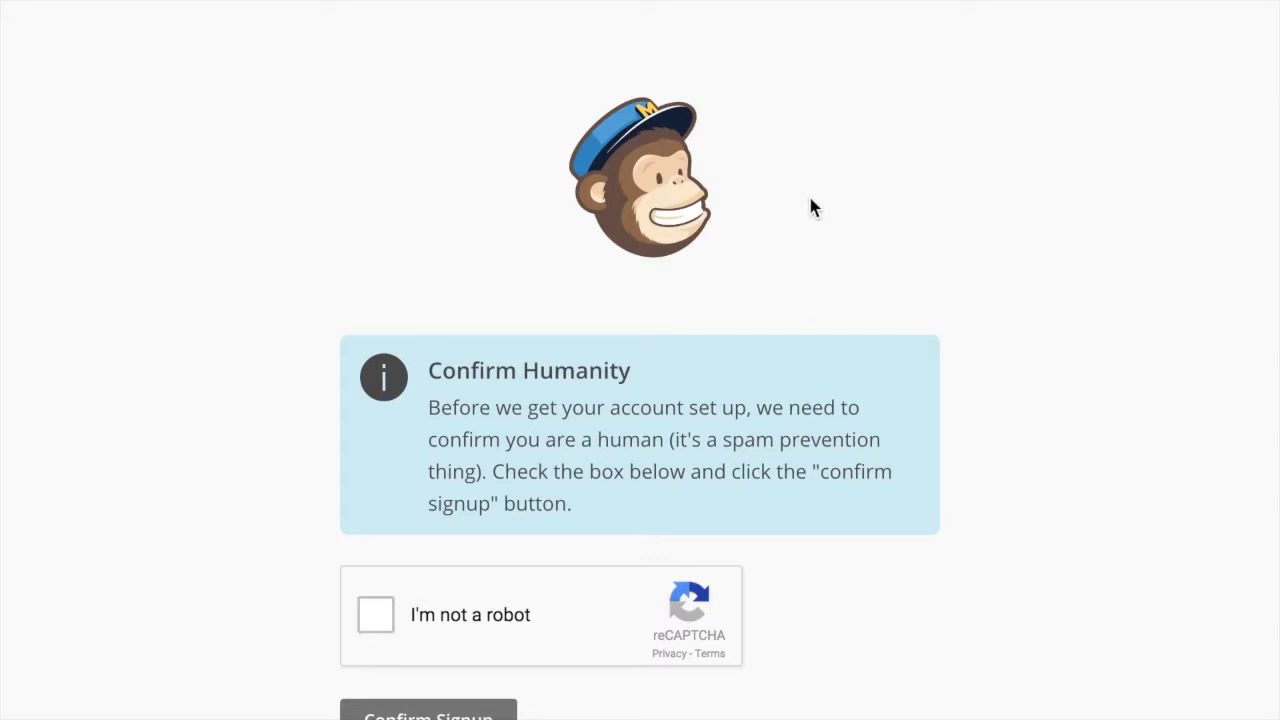
{"action": "scroll", "coordinate": [808, 203], "scroll_direction": "down", "scroll_amount": 1}
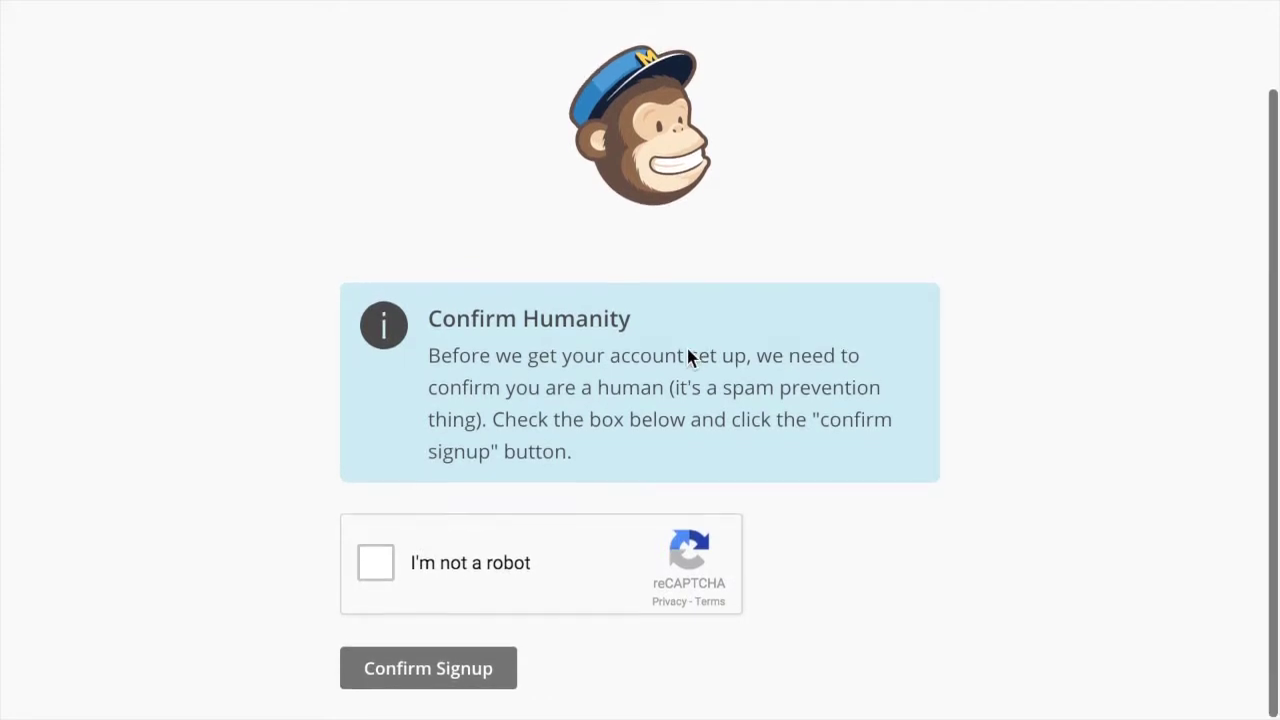
{"action": "left_click", "coordinate": [376, 566]}
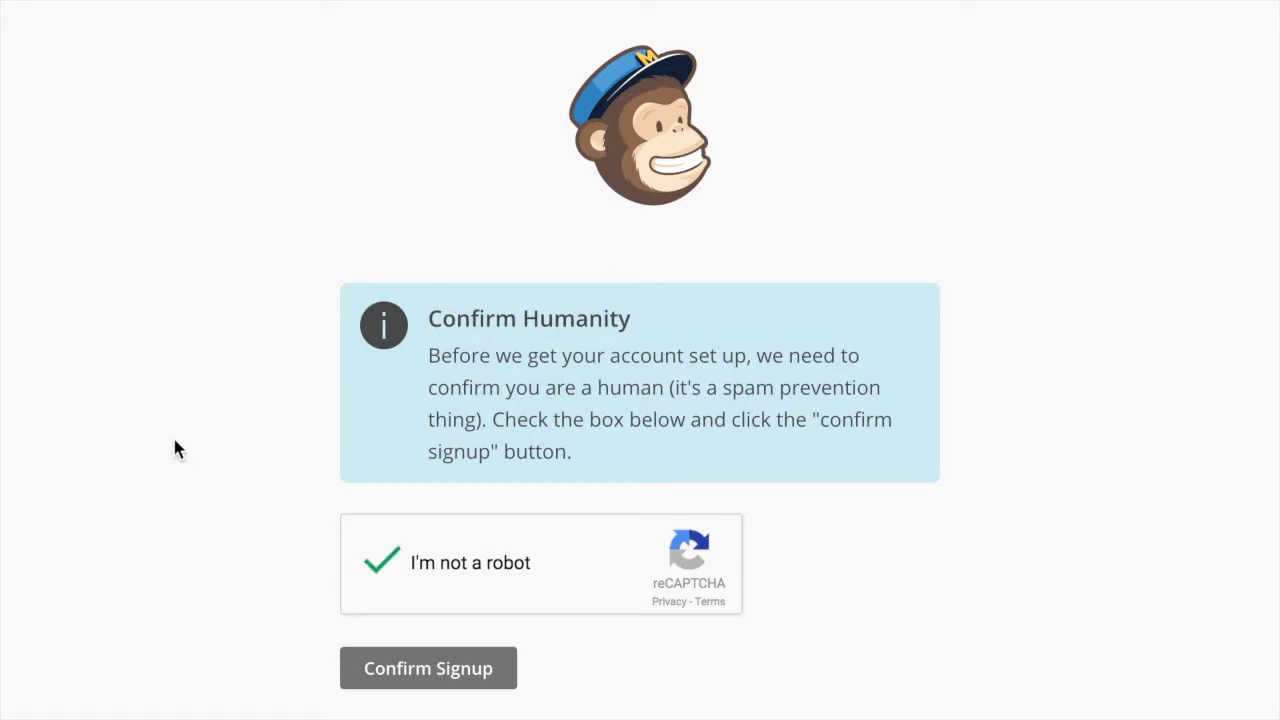
{"action": "left_click", "coordinate": [451, 685]}
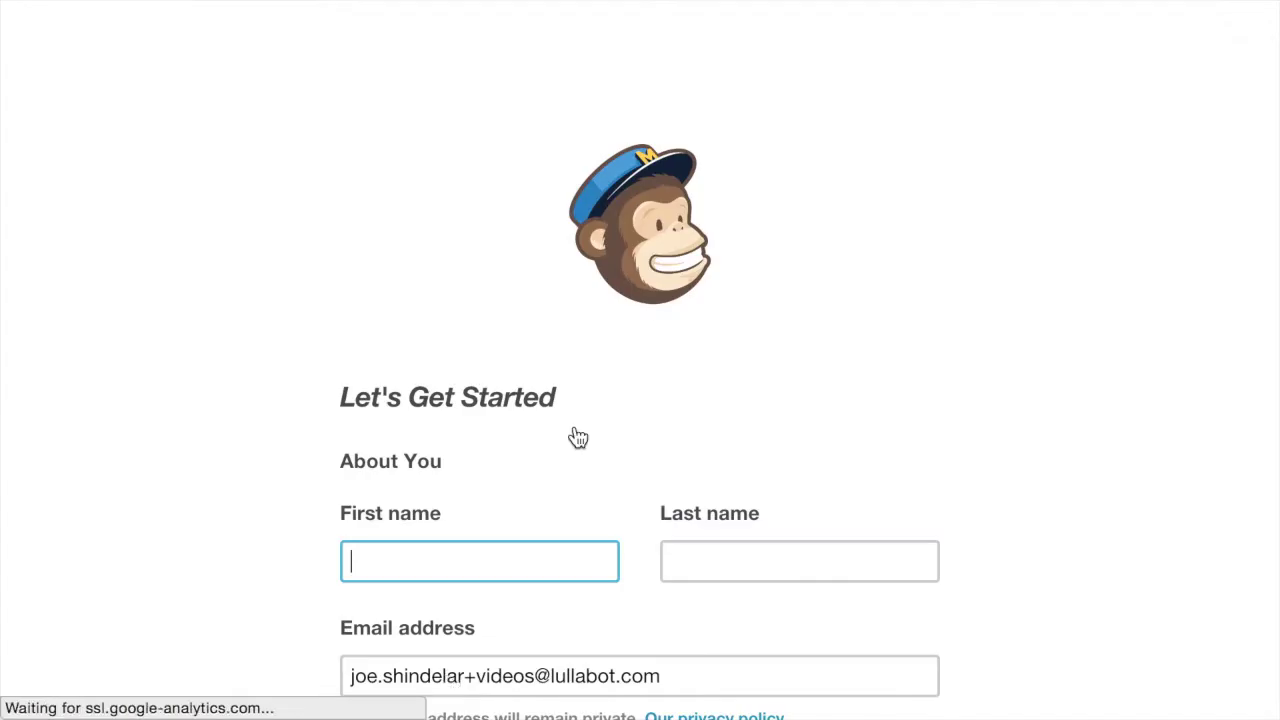
Enter the user's first and last name in the profile form.
{"action": "scroll", "coordinate": [651, 320], "scroll_direction": "down", "scroll_amount": 3}
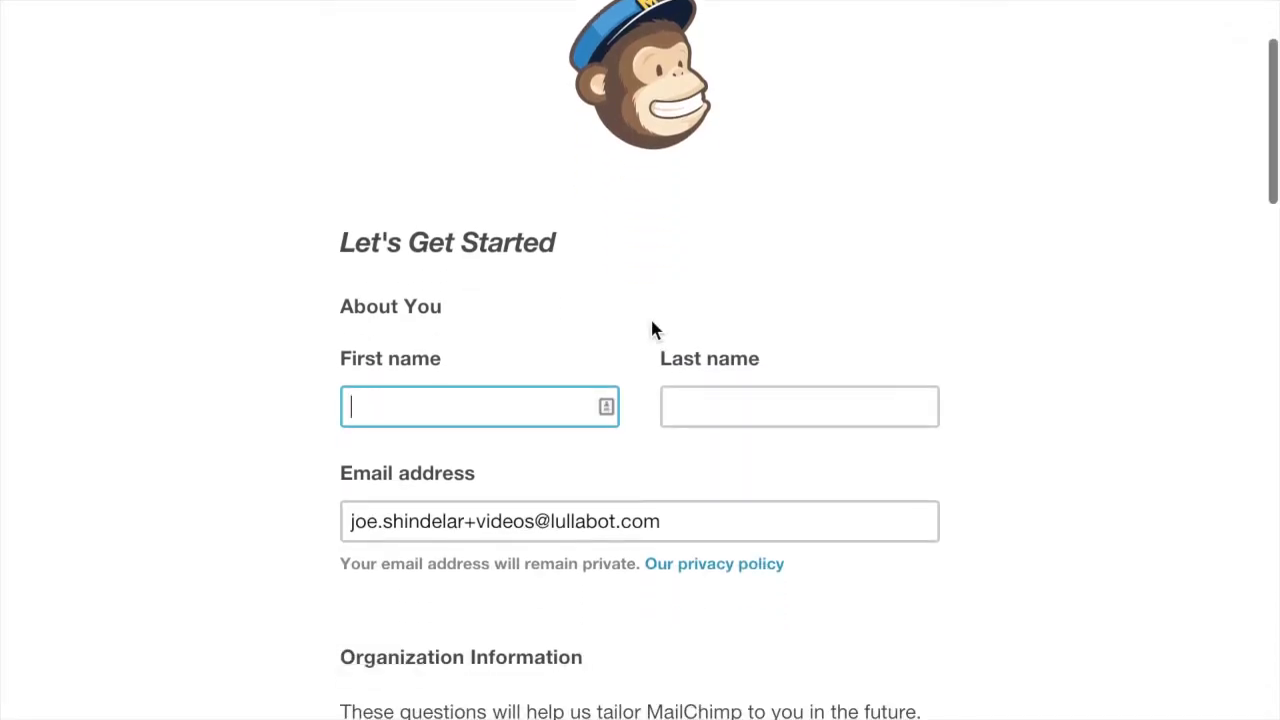
{"action": "type", "text": "Joe"}
{"action": "key", "text": "Tab"}
{"action": "type", "text": "Shind"}
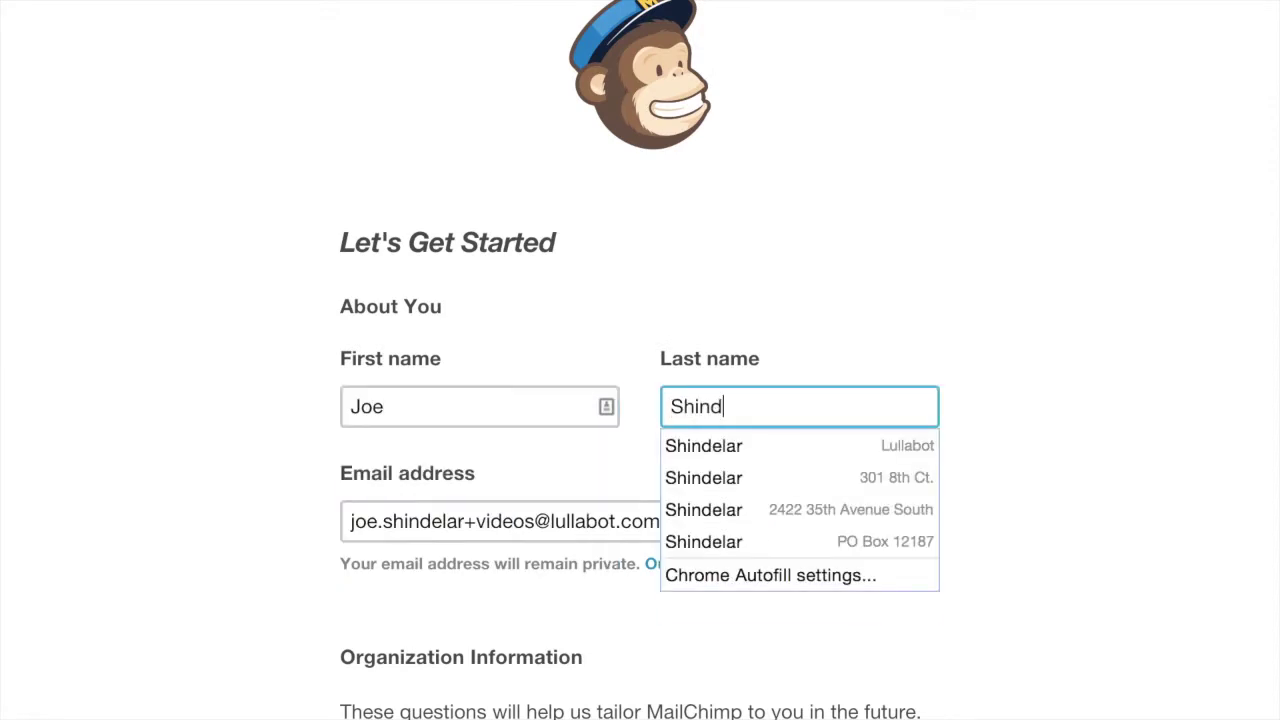
{"action": "type", "text": "lar"}
{"action": "key", "text": "BackSpace"}
{"action": "key", "text": "BackSpace"}
{"action": "key", "text": "BackSpace"}
{"action": "type", "text": "elar"}
{"action": "left_click", "coordinate": [1020, 230]}
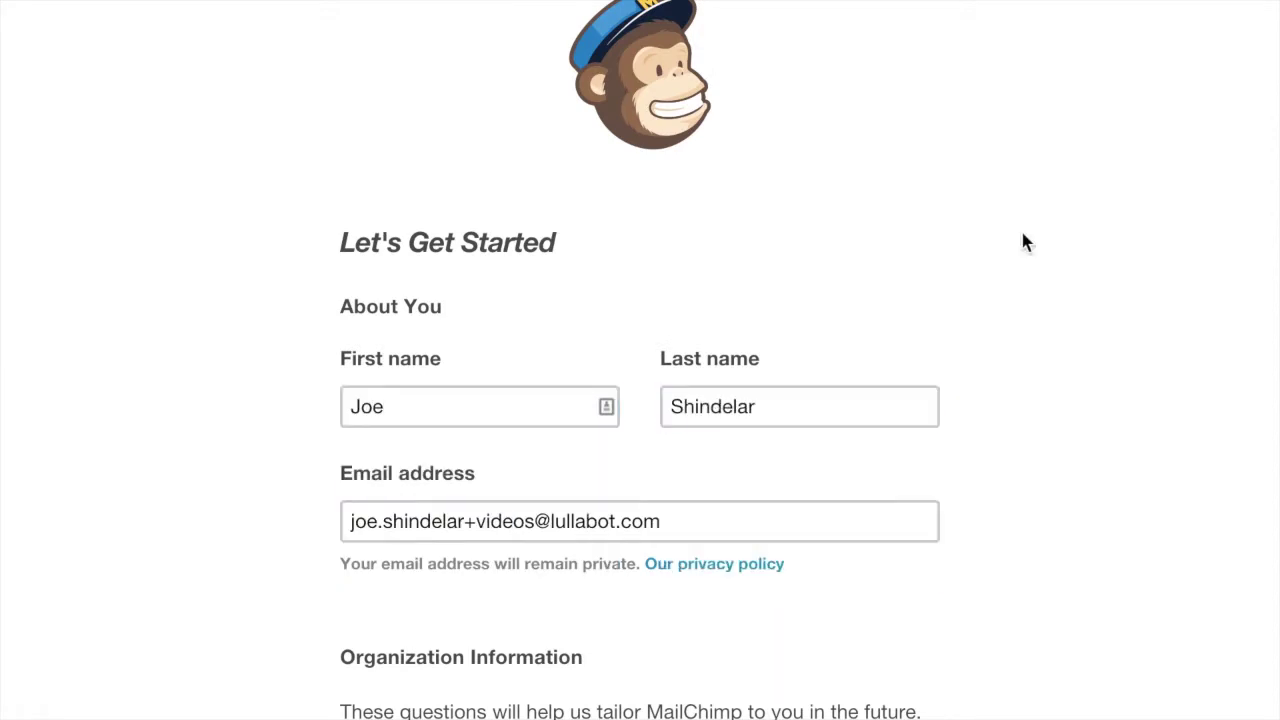
{"action": "scroll", "coordinate": [686, 306], "scroll_direction": "down", "scroll_amount": 5}
{"action": "scroll", "coordinate": [690, 305], "scroll_direction": "down", "scroll_amount": 2}
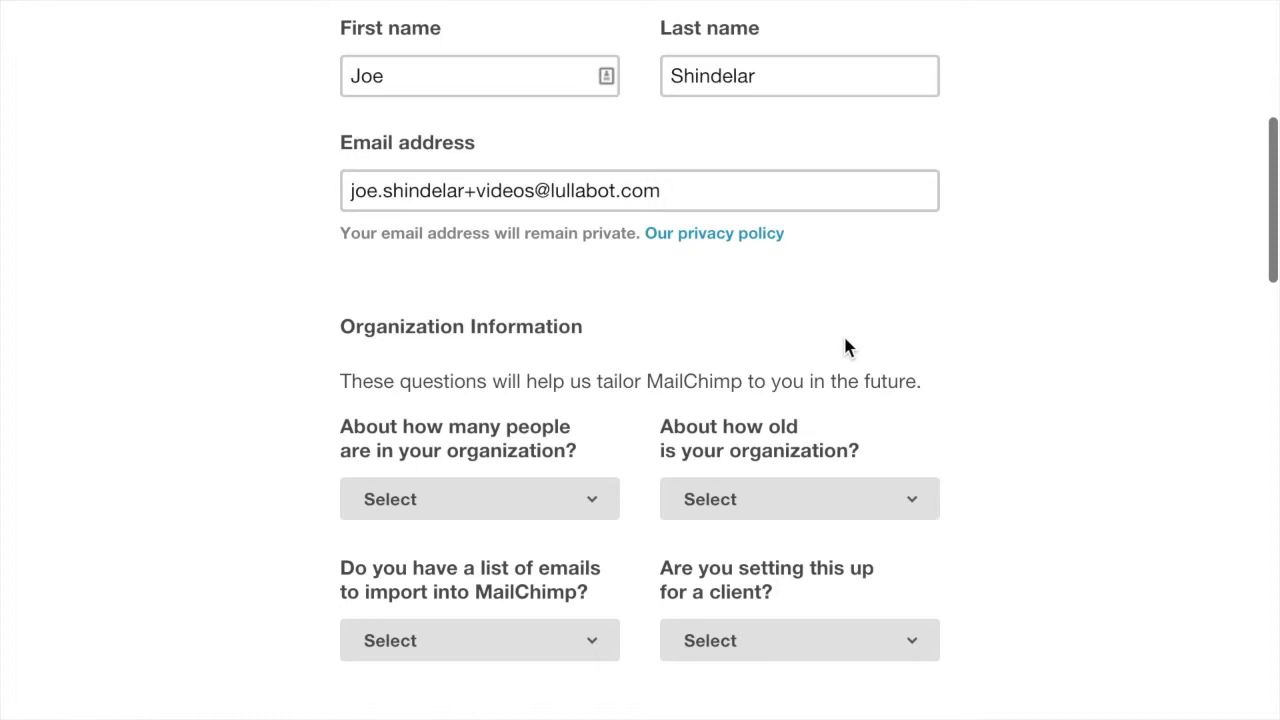
{"action": "scroll", "coordinate": [600, 417], "scroll_direction": "down", "scroll_amount": 1}
{"action": "scroll", "coordinate": [543, 446], "scroll_direction": "down", "scroll_amount": 3}
{"action": "scroll", "coordinate": [503, 268], "scroll_direction": "down", "scroll_amount": 2}
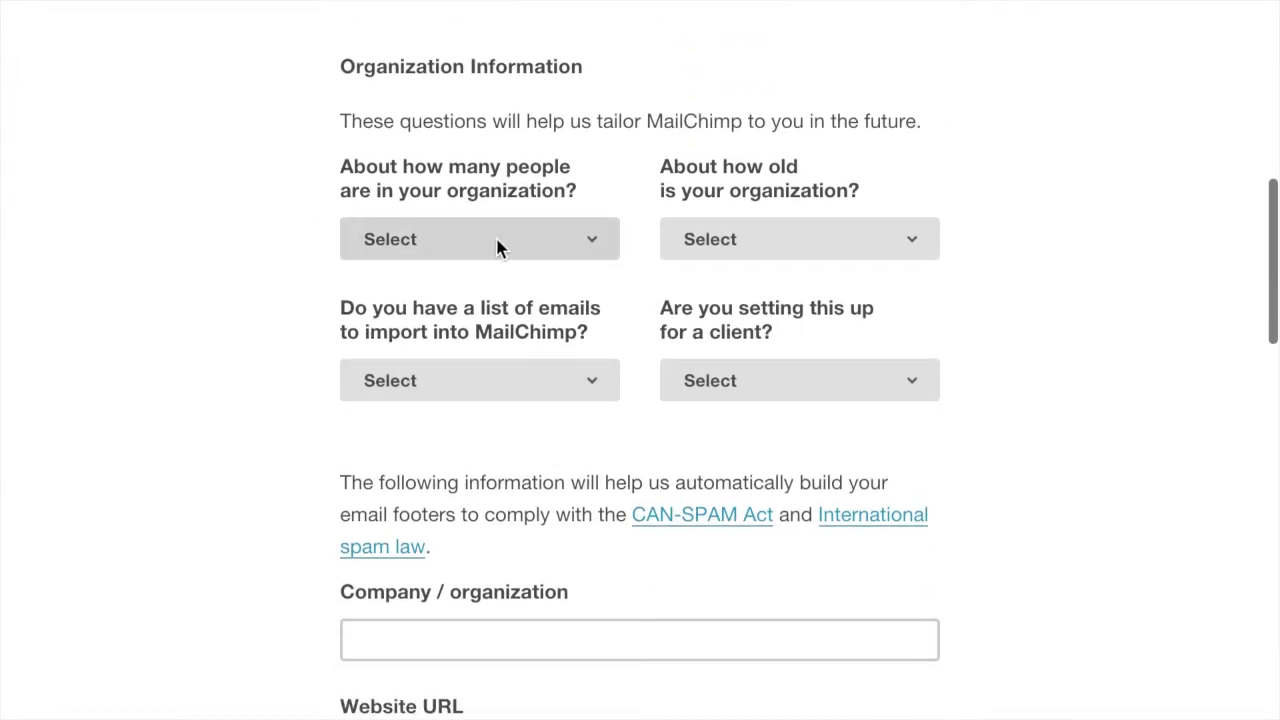
Answer the organization questions: 51-100 people, 6-10 years, No list import, No client.
{"action": "left_click", "coordinate": [578, 245]}
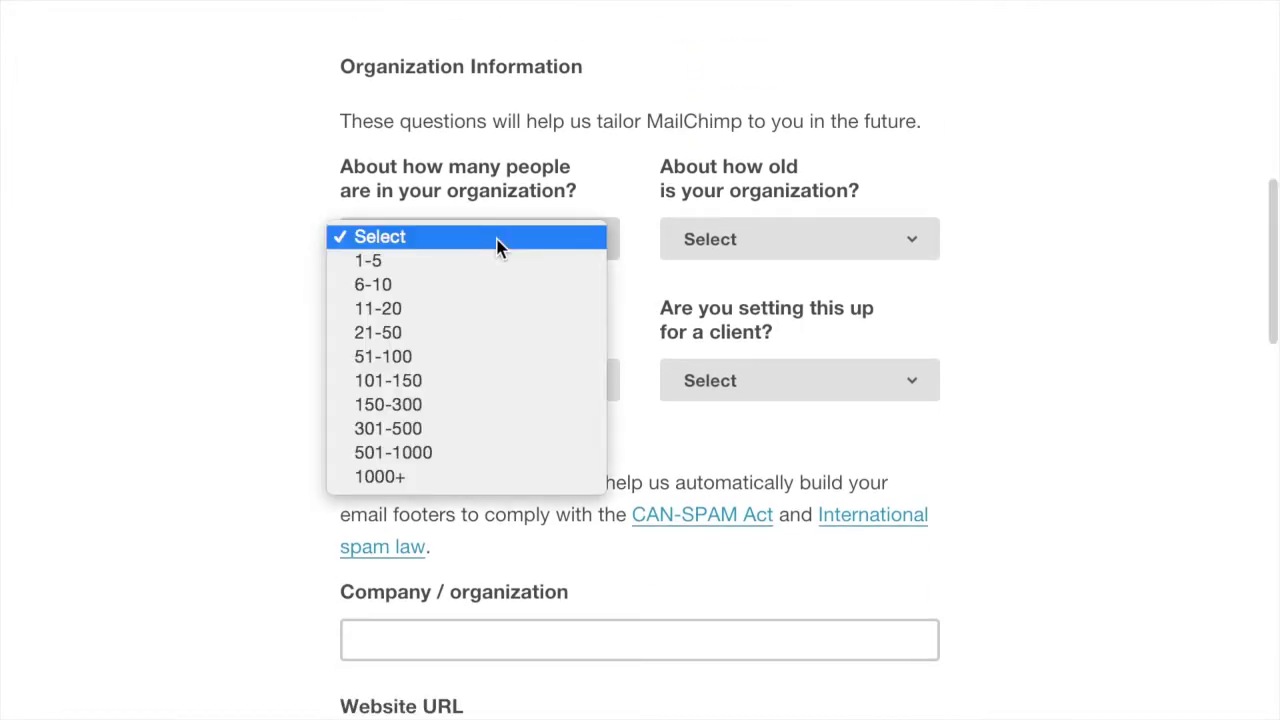
{"action": "left_click", "coordinate": [480, 356]}
{"action": "left_click", "coordinate": [751, 248]}
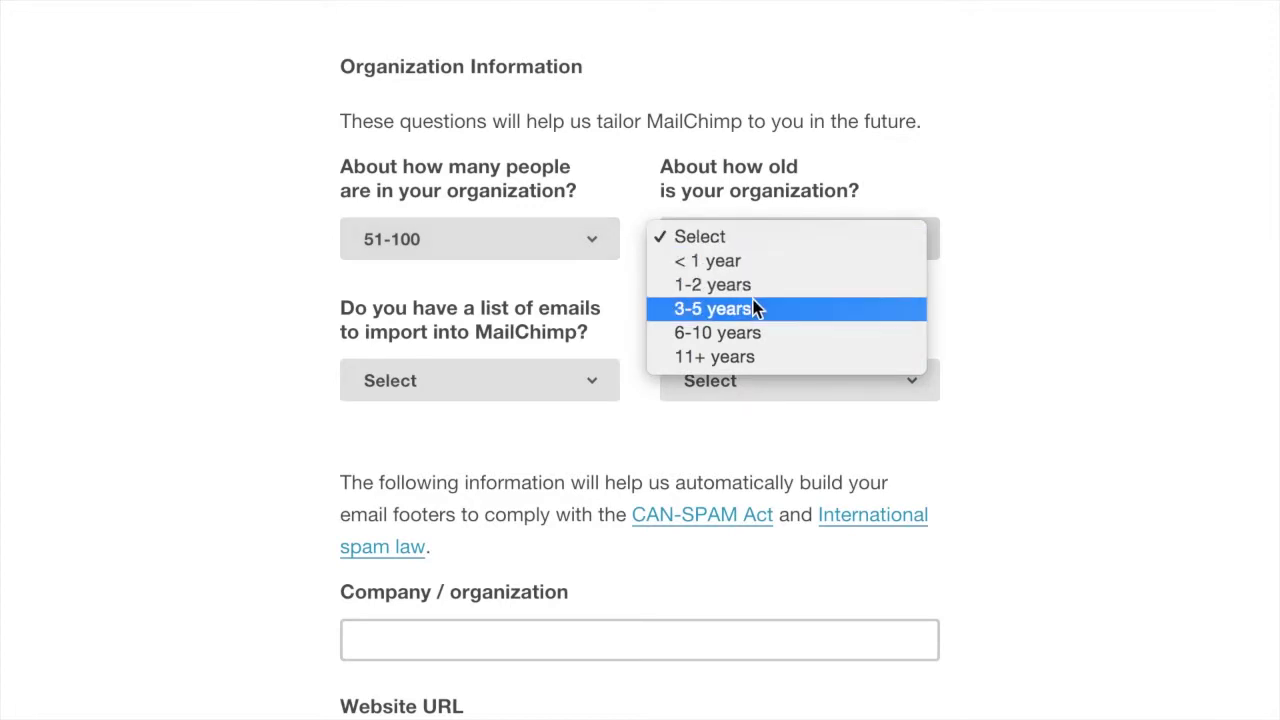
{"action": "left_click", "coordinate": [755, 332]}
{"action": "left_click", "coordinate": [533, 393]}
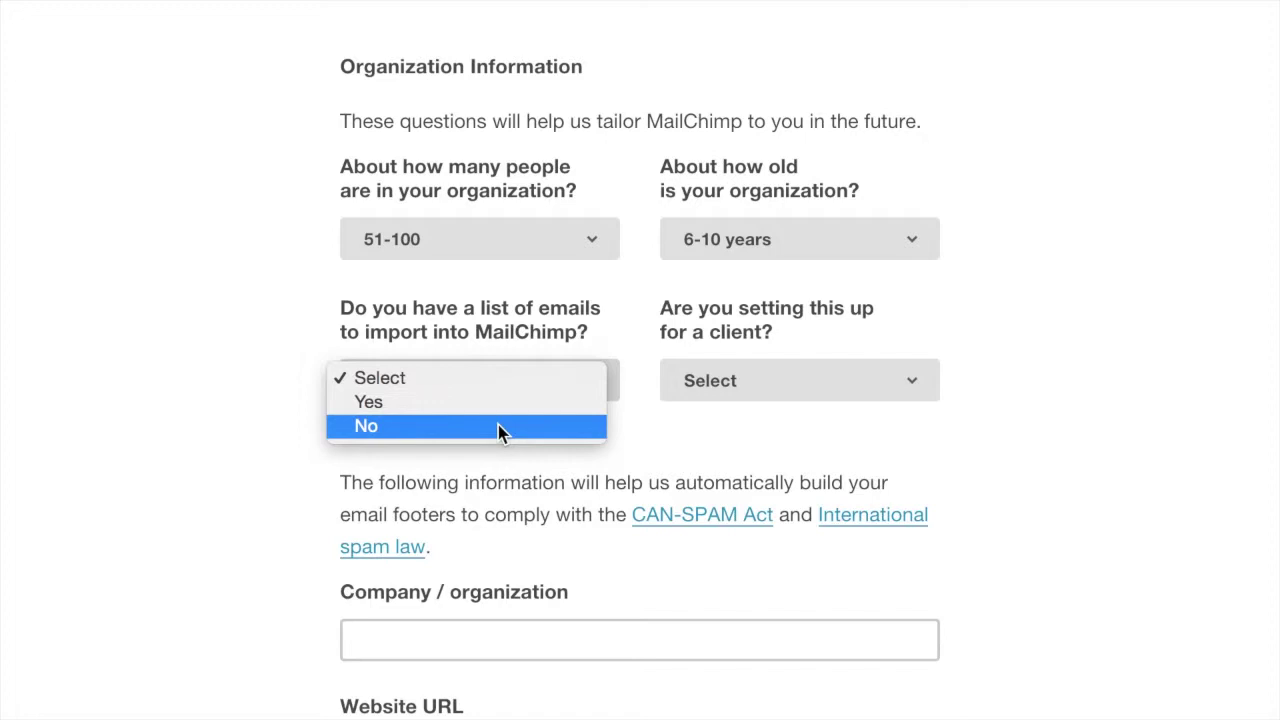
{"action": "left_click", "coordinate": [500, 428]}
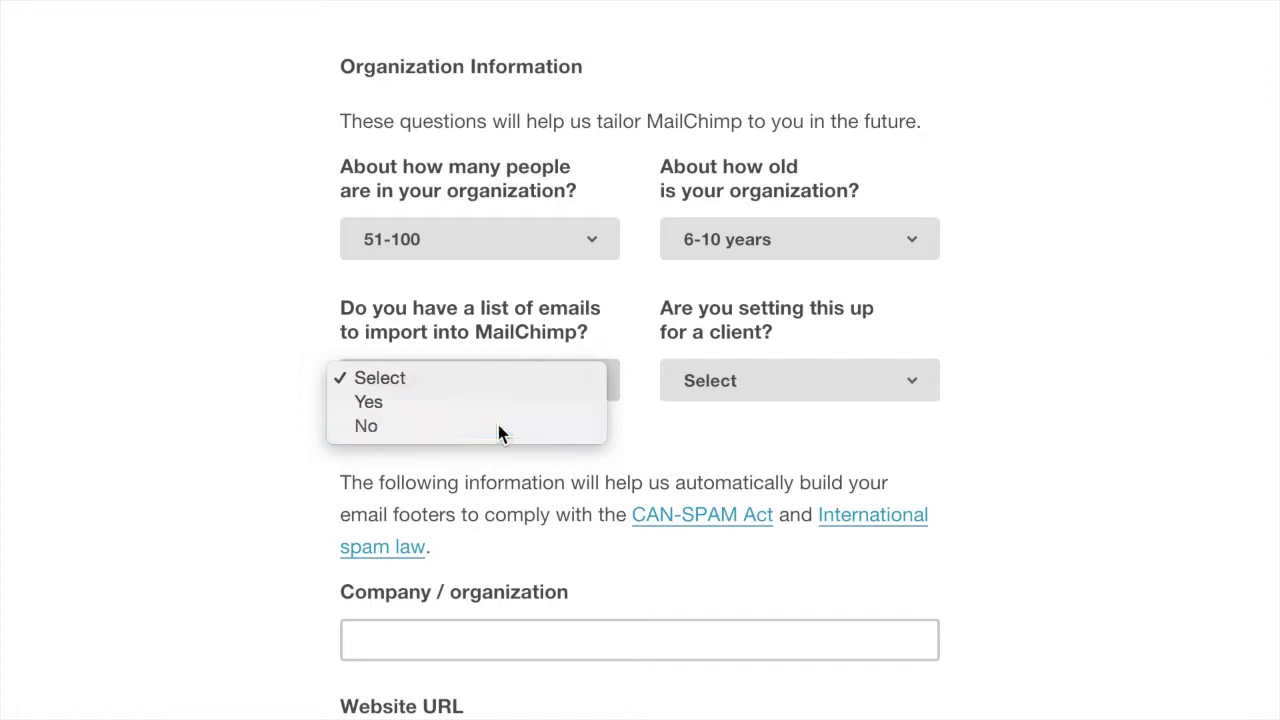
{"action": "left_click", "coordinate": [812, 390]}
{"action": "left_click", "coordinate": [803, 430]}
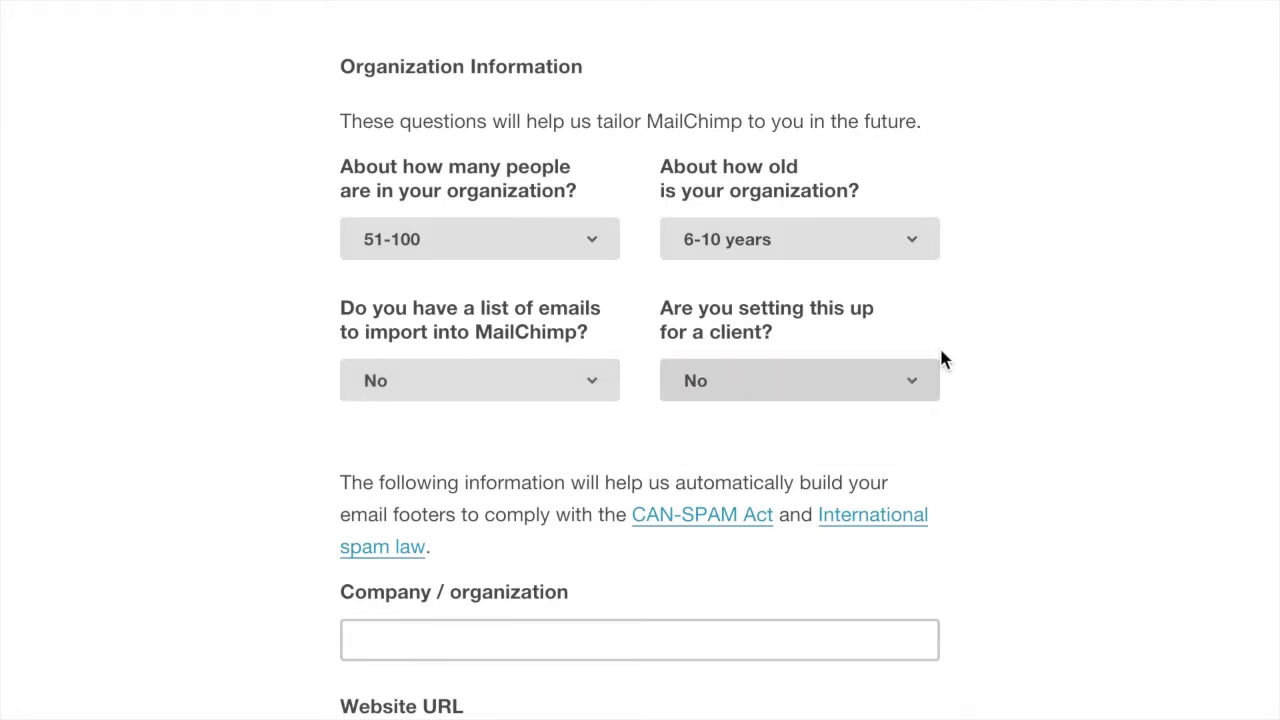
Autofill company Lullabot and its saved mailing address into the footer contact fields.
{"action": "scroll", "coordinate": [940, 358], "scroll_direction": "down", "scroll_amount": 1}
{"action": "scroll", "coordinate": [942, 370], "scroll_direction": "down", "scroll_amount": 1}
{"action": "scroll", "coordinate": [820, 390], "scroll_direction": "down", "scroll_amount": 2}
{"action": "scroll", "coordinate": [700, 406], "scroll_direction": "down", "scroll_amount": 2}
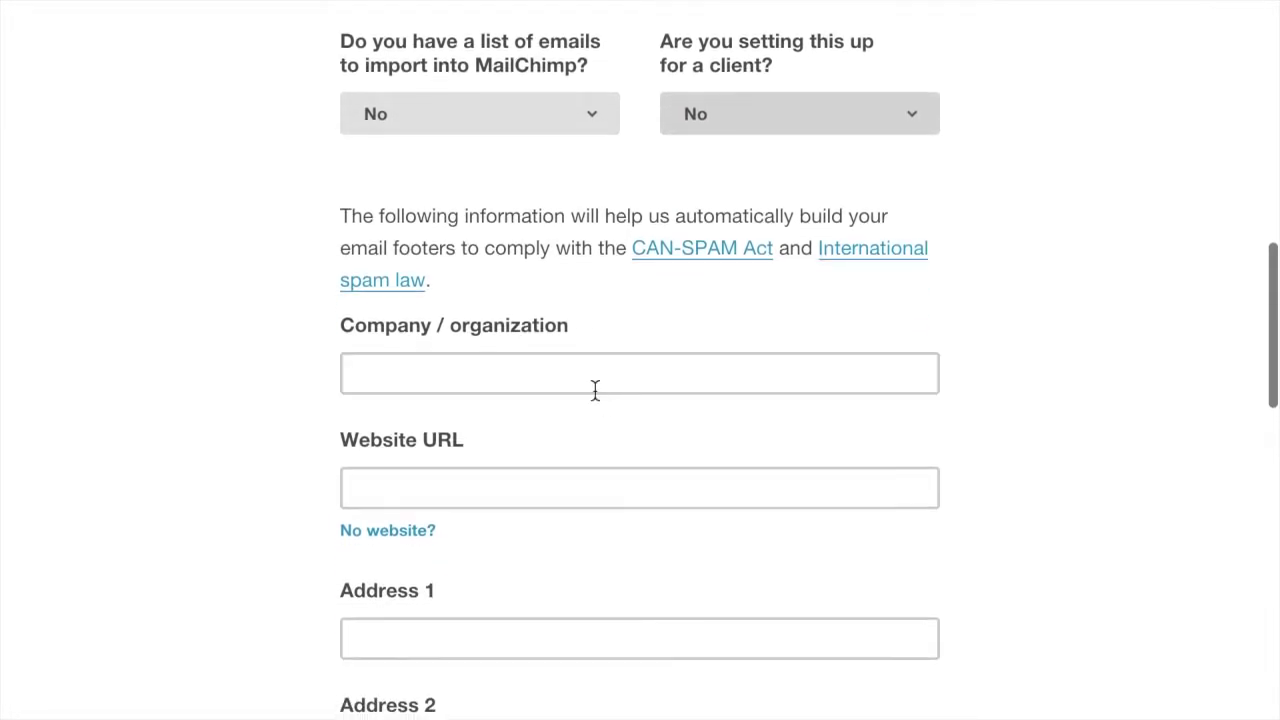
{"action": "left_click", "coordinate": [578, 379]}
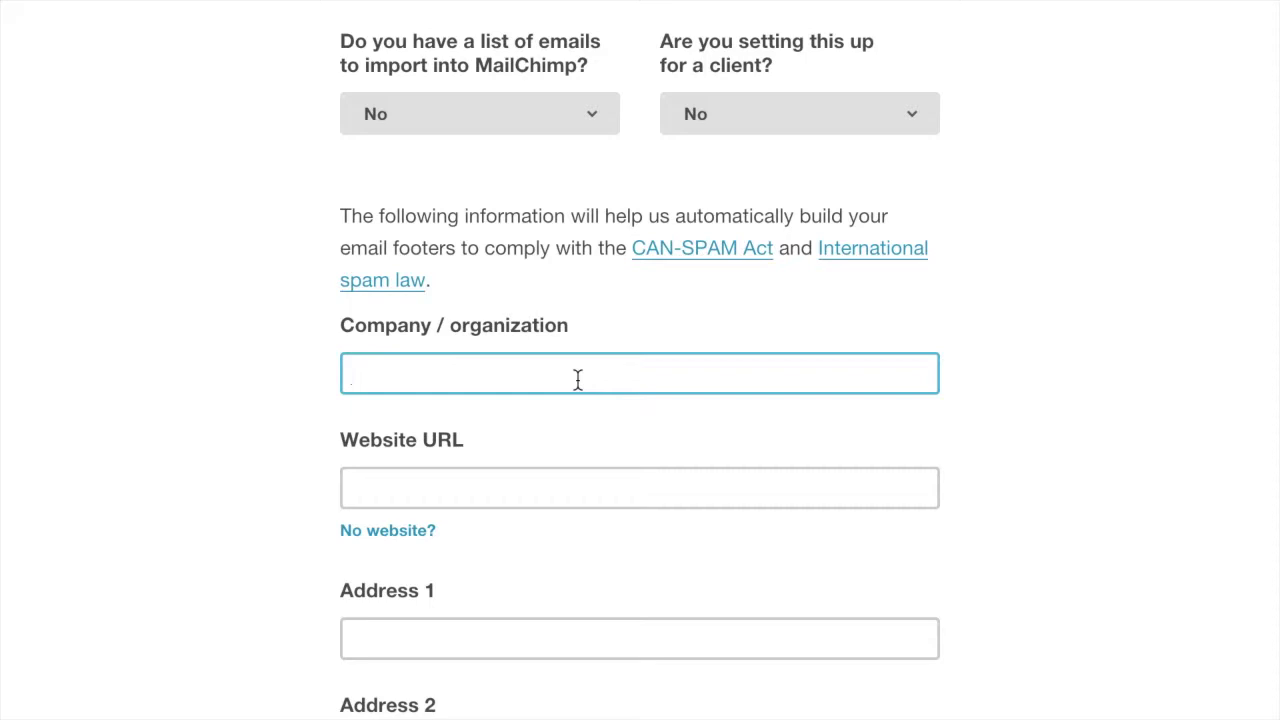
{"action": "scroll", "coordinate": [578, 379], "scroll_direction": "down", "scroll_amount": 1}
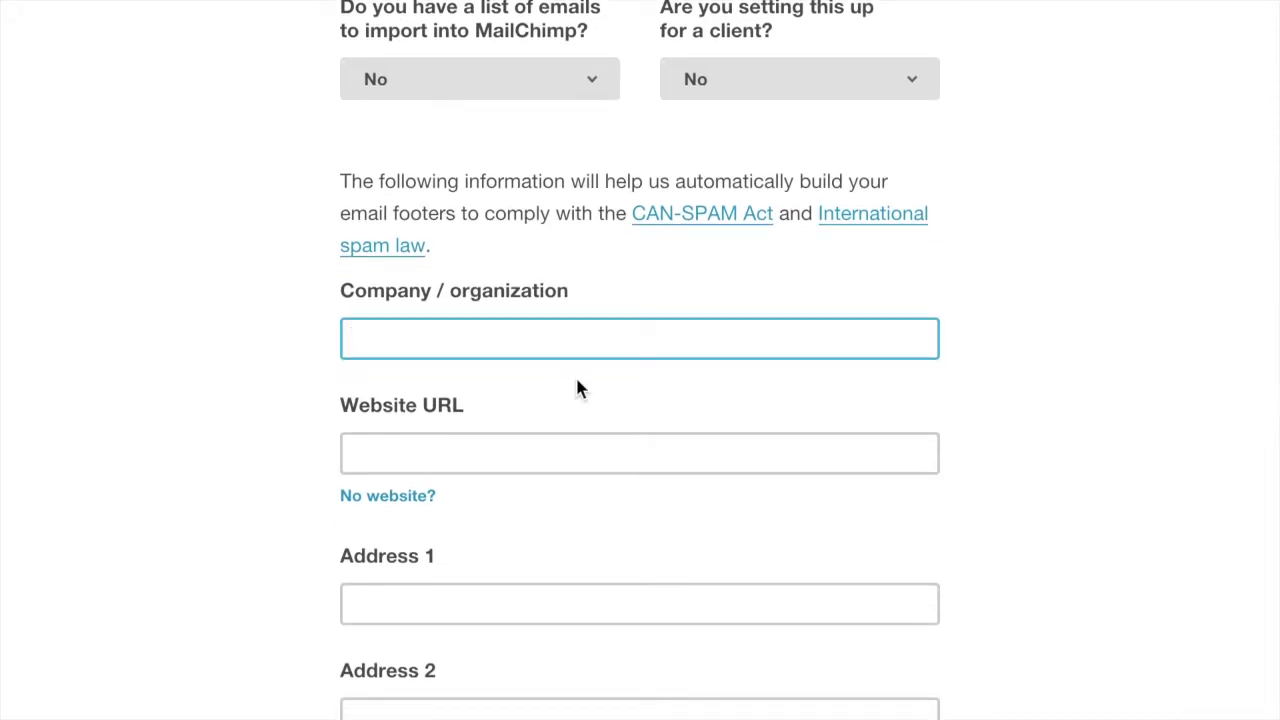
{"action": "type", "text": "Lullabot"}
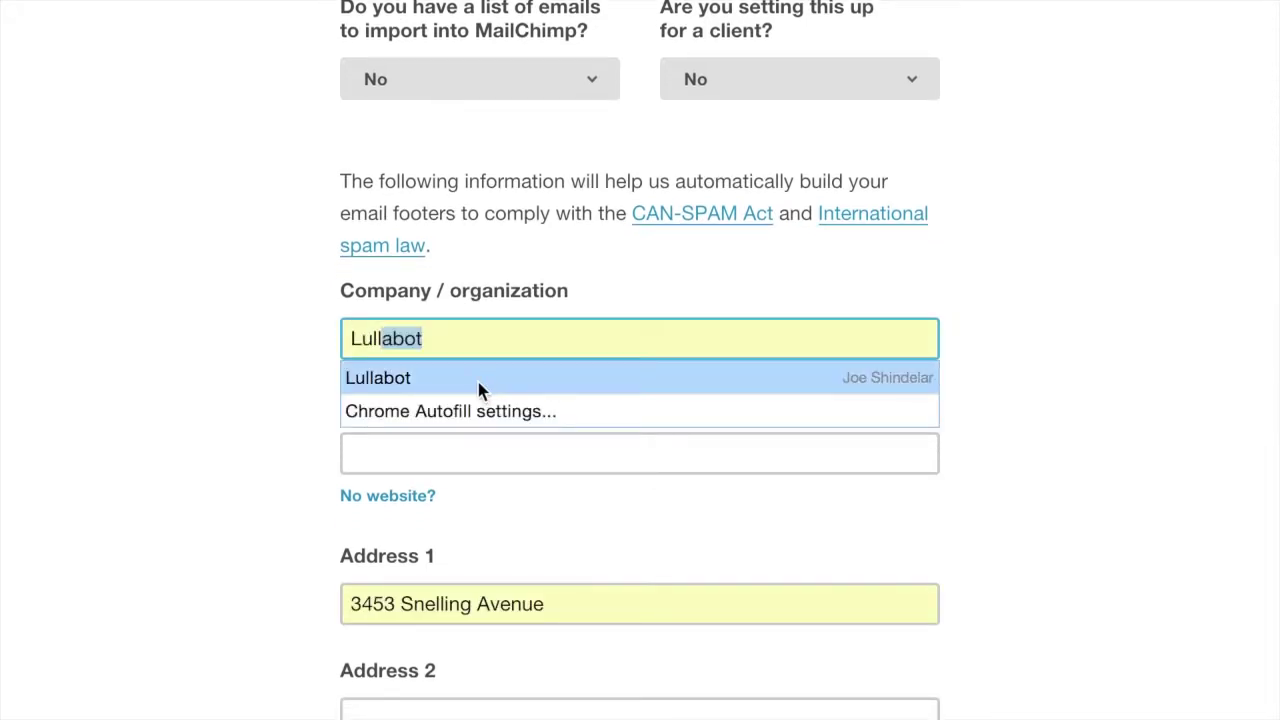
{"action": "left_click", "coordinate": [480, 382]}
{"action": "scroll", "coordinate": [900, 515], "scroll_direction": "down", "scroll_amount": 1}
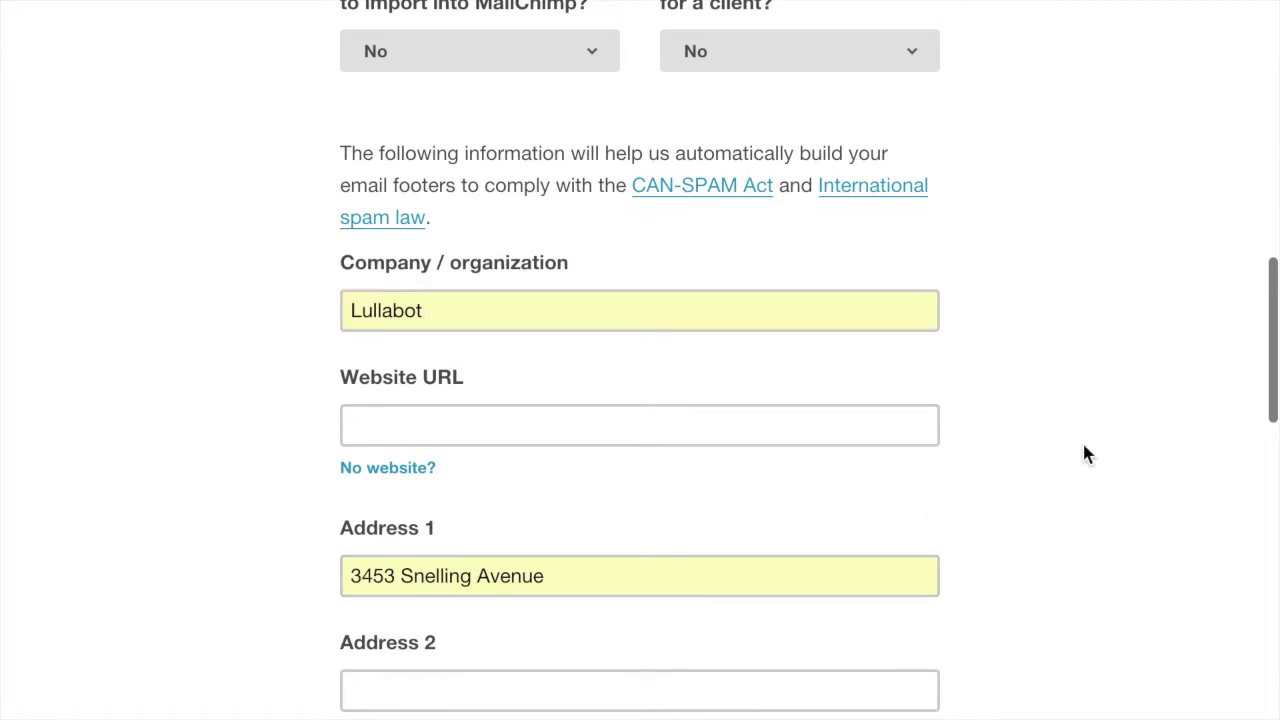
{"action": "scroll", "coordinate": [1000, 450], "scroll_direction": "down", "scroll_amount": 1}
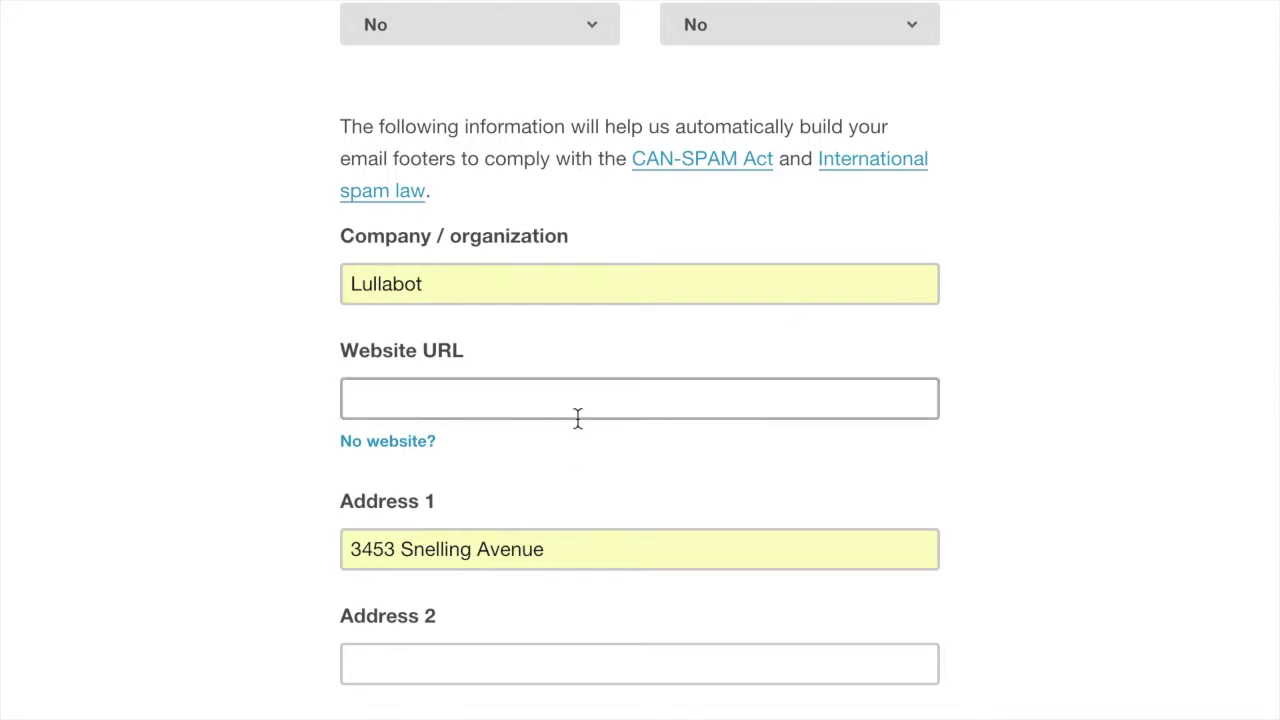
{"action": "scroll", "coordinate": [577, 418], "scroll_direction": "down", "scroll_amount": 2}
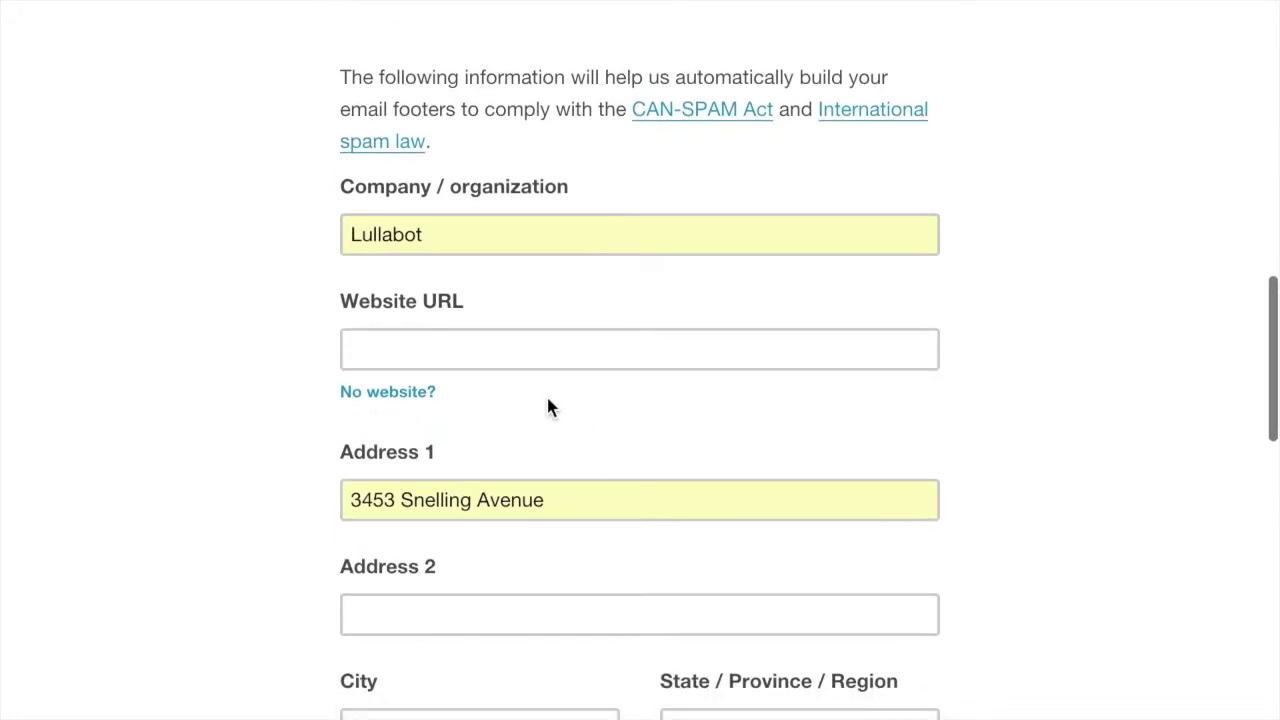
{"action": "scroll", "coordinate": [548, 405], "scroll_direction": "down", "scroll_amount": 2}
{"action": "scroll", "coordinate": [517, 403], "scroll_direction": "down", "scroll_amount": 1}
{"action": "scroll", "coordinate": [517, 403], "scroll_direction": "down", "scroll_amount": 3}
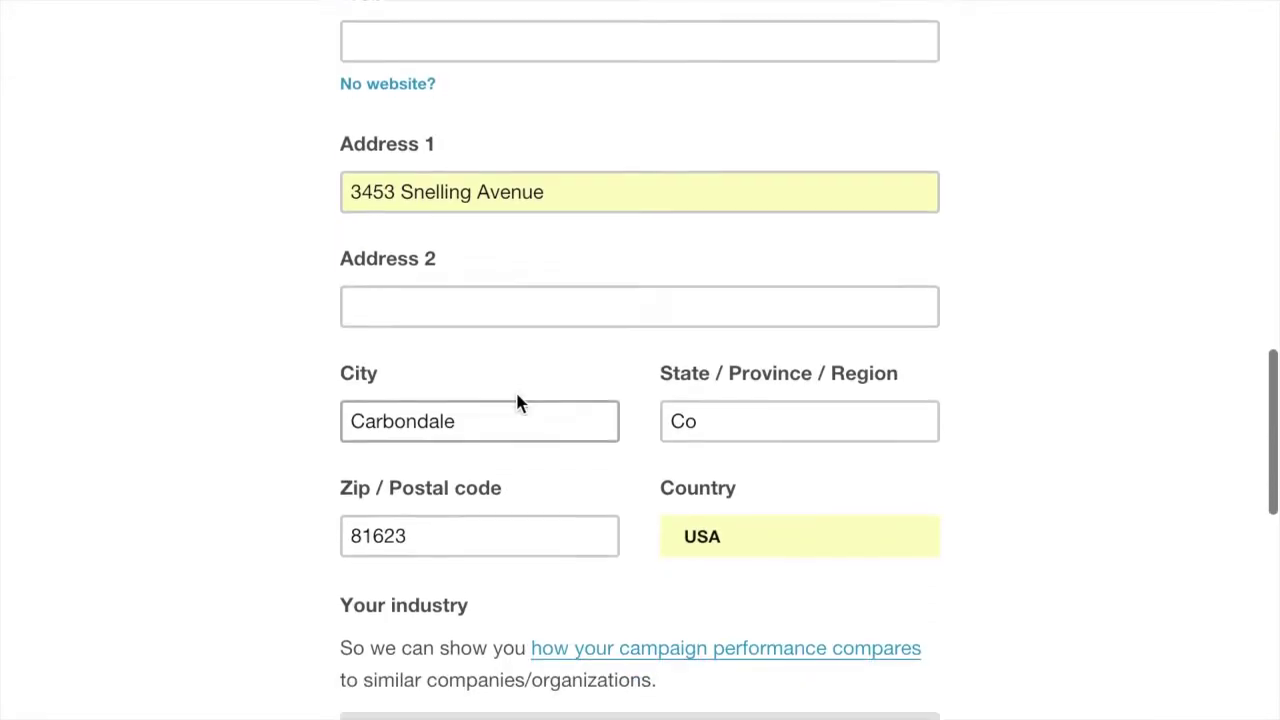
Choose Restaurant and Venue from the industry dropdown list.
{"action": "scroll", "coordinate": [517, 403], "scroll_direction": "down", "scroll_amount": 5}
{"action": "left_click", "coordinate": [597, 395]}
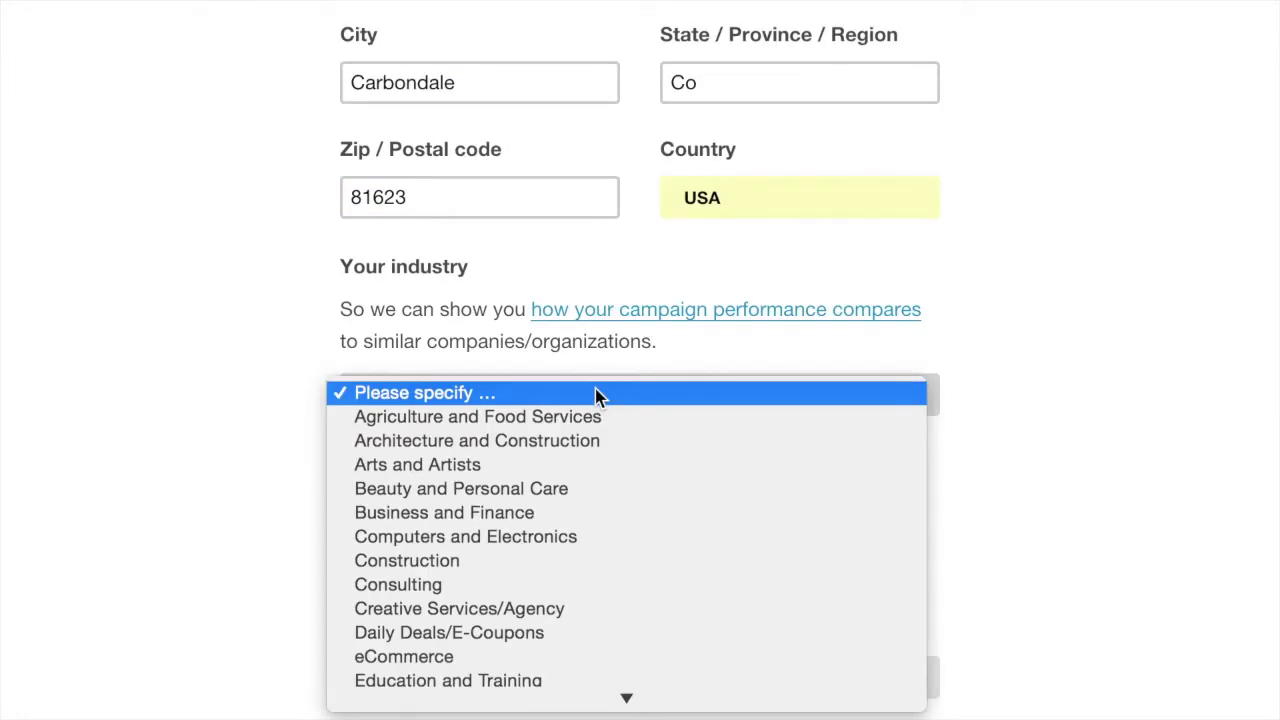
{"action": "scroll", "coordinate": [595, 395], "scroll_direction": "down", "scroll_amount": 2}
{"action": "scroll", "coordinate": [595, 415], "scroll_direction": "down", "scroll_amount": 3}
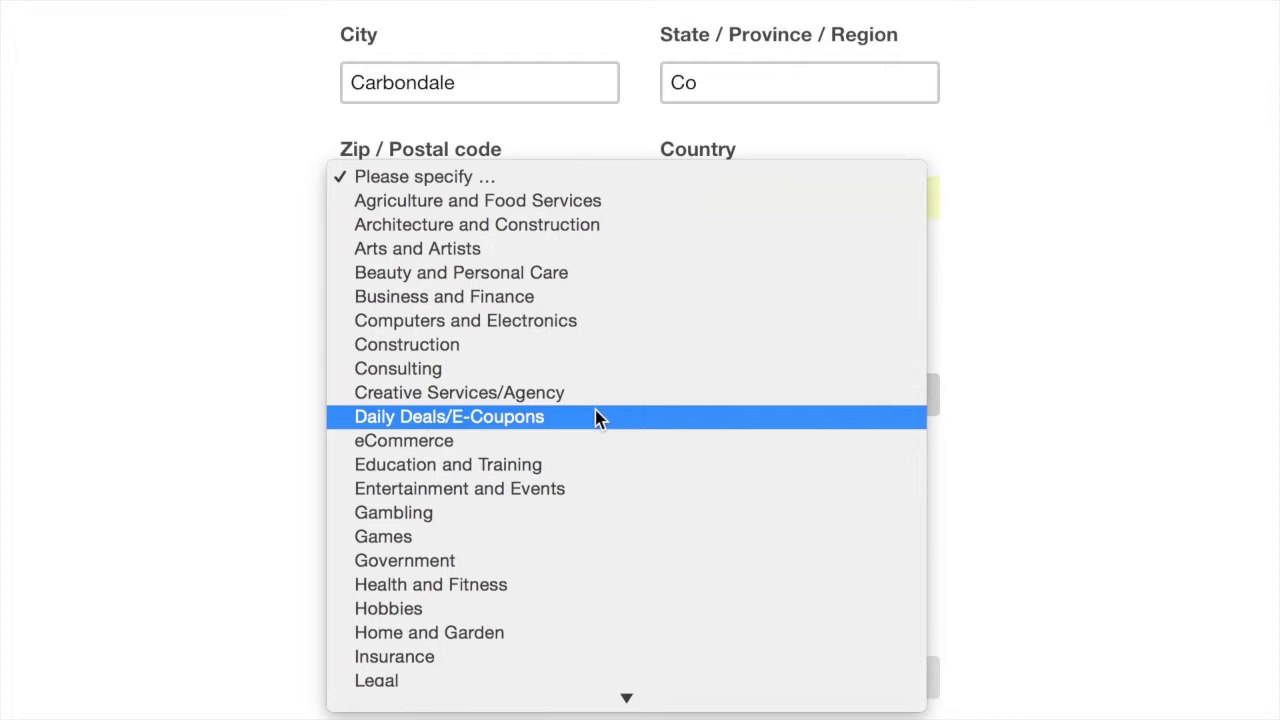
{"action": "scroll", "coordinate": [595, 417], "scroll_direction": "down", "scroll_amount": 3}
{"action": "scroll", "coordinate": [595, 417], "scroll_direction": "down", "scroll_amount": 5}
{"action": "scroll", "coordinate": [595, 417], "scroll_direction": "down", "scroll_amount": 1}
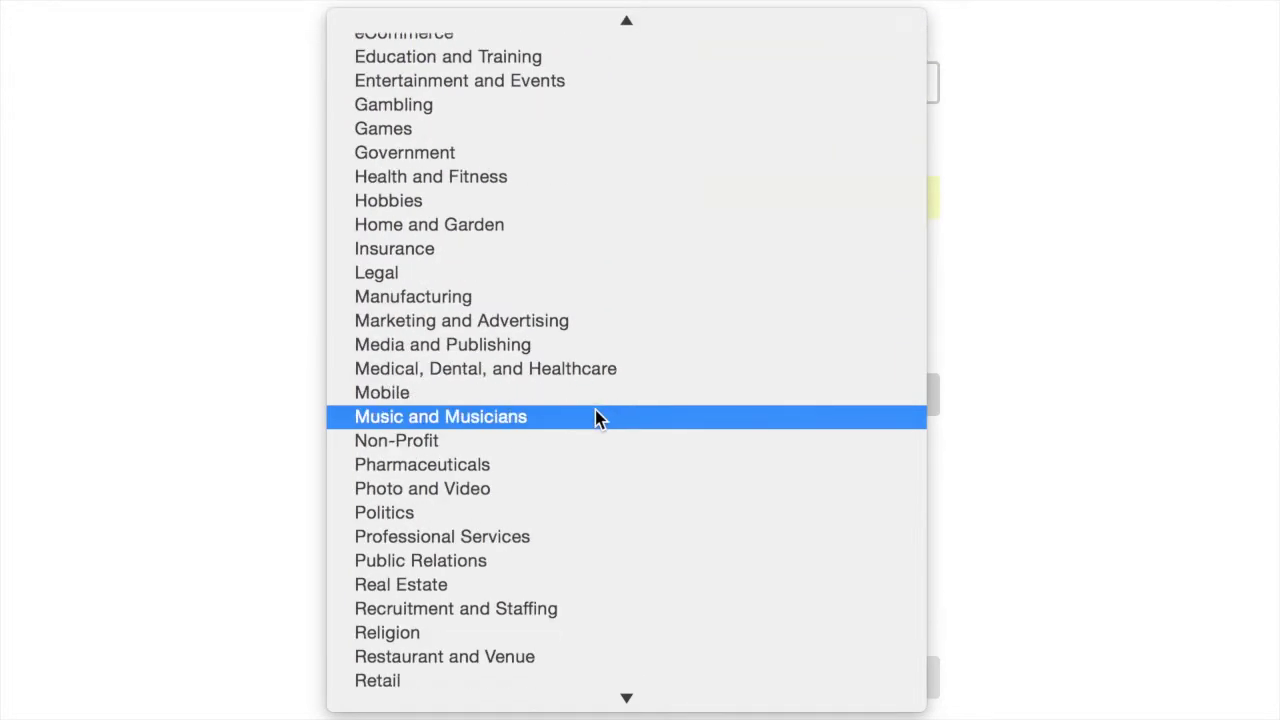
{"action": "left_click", "coordinate": [579, 657]}
{"action": "scroll", "coordinate": [857, 411], "scroll_direction": "down", "scroll_amount": 1}
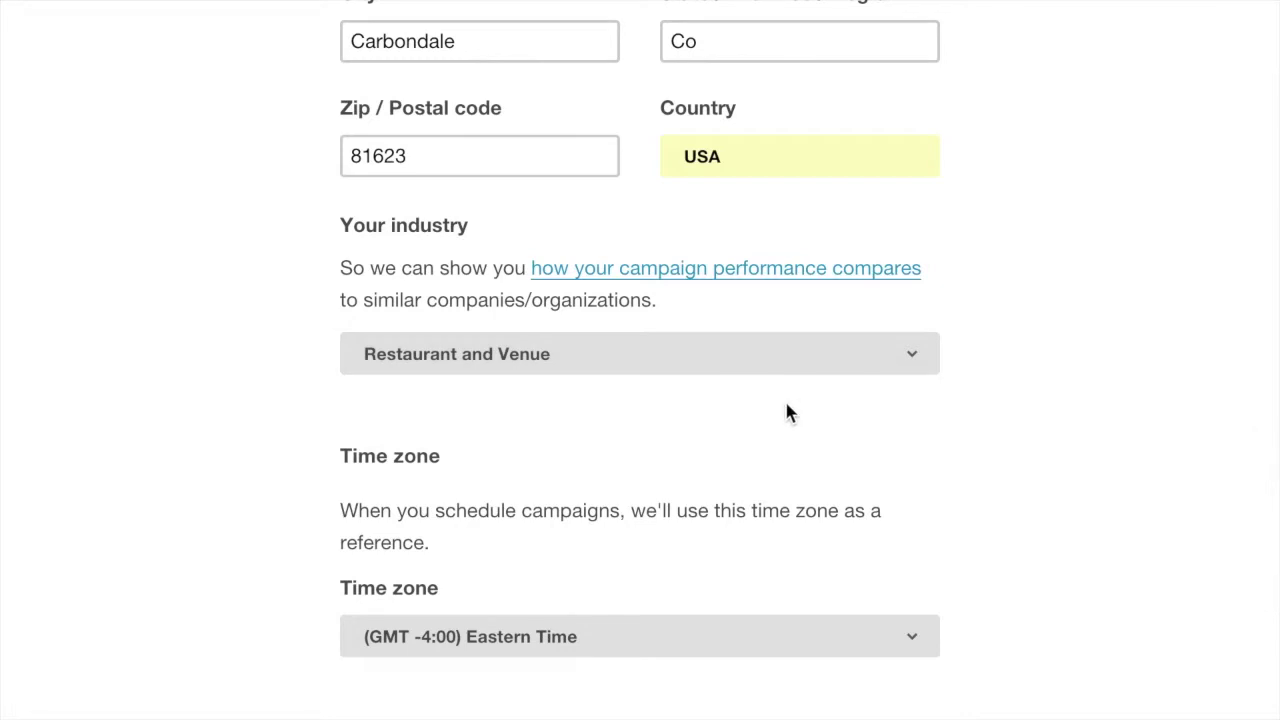
{"action": "scroll", "coordinate": [787, 412], "scroll_direction": "down", "scroll_amount": 1}
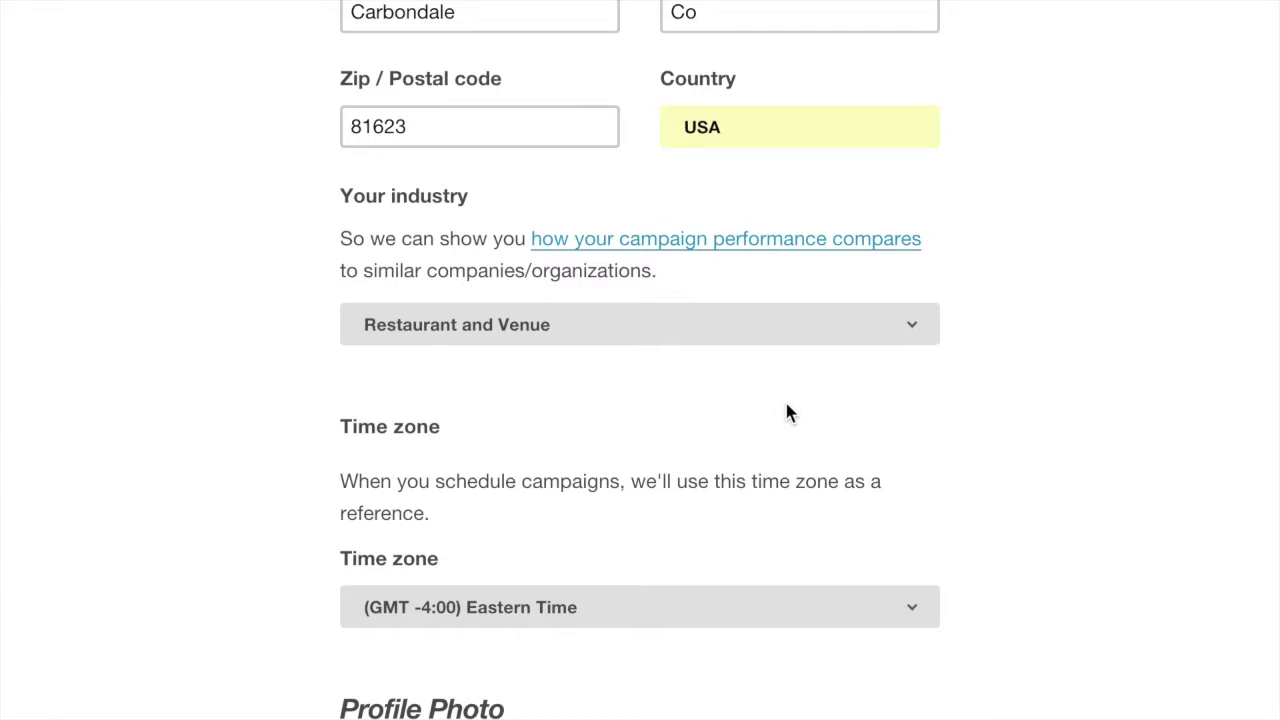
{"action": "scroll", "coordinate": [787, 405], "scroll_direction": "down", "scroll_amount": 3}
{"action": "scroll", "coordinate": [632, 445], "scroll_direction": "down", "scroll_amount": 4}
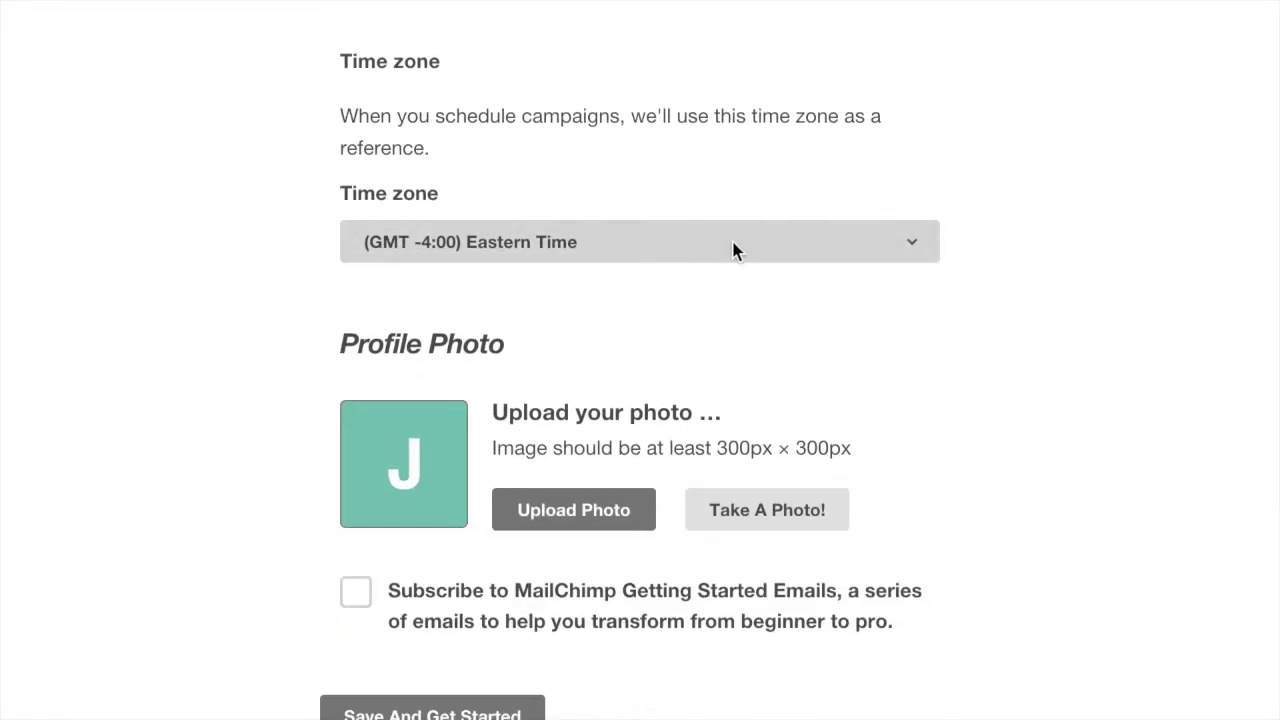
{"action": "scroll", "coordinate": [733, 250], "scroll_direction": "down", "scroll_amount": 1}
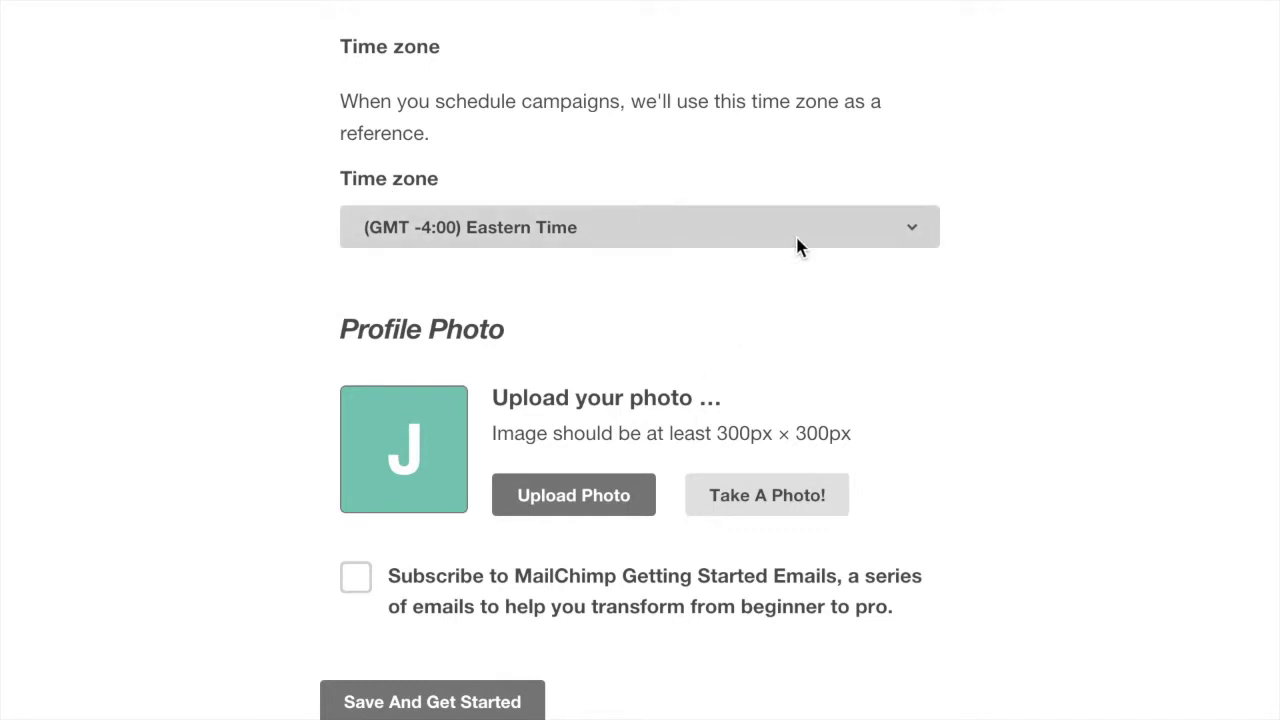
{"action": "scroll", "coordinate": [797, 243], "scroll_direction": "down", "scroll_amount": 2}
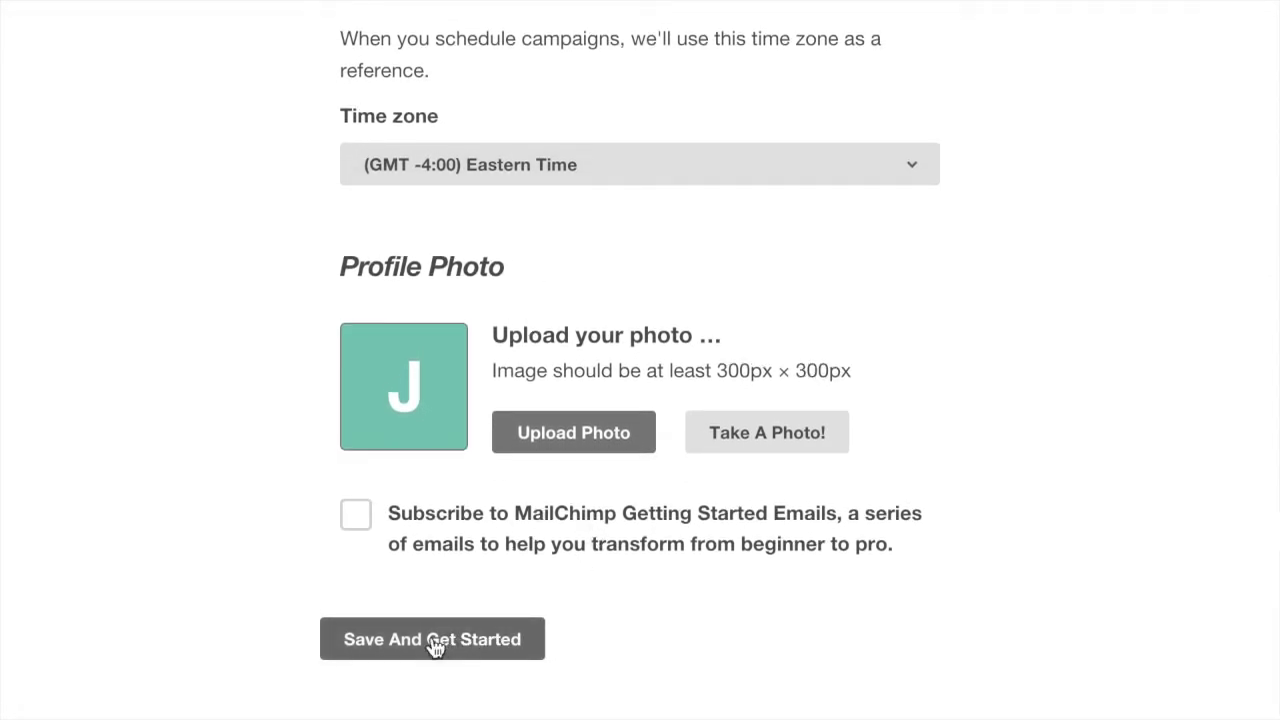
Try submitting the profile form, then scroll down to the website field.
{"action": "left_click", "coordinate": [435, 640]}
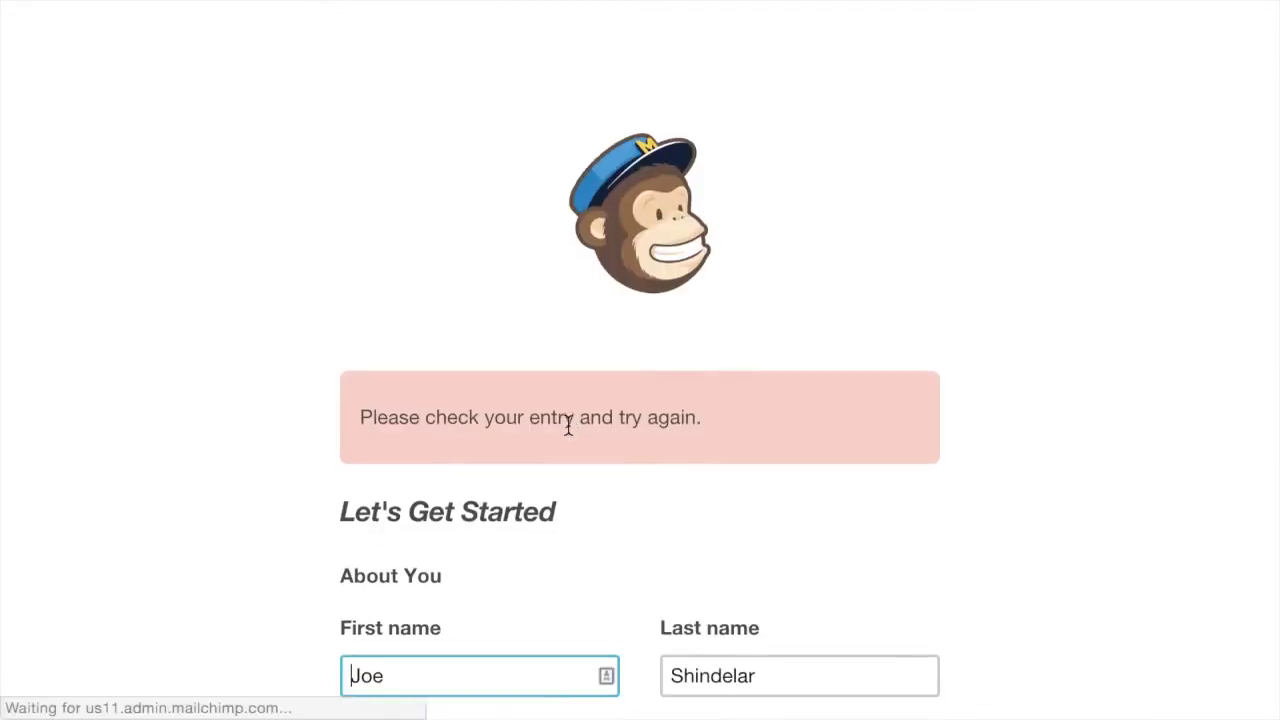
{"action": "scroll", "coordinate": [568, 425], "scroll_direction": "down", "scroll_amount": 10}
{"action": "scroll", "coordinate": [568, 428], "scroll_direction": "down", "scroll_amount": 1}
{"action": "scroll", "coordinate": [568, 433], "scroll_direction": "down", "scroll_amount": 4}
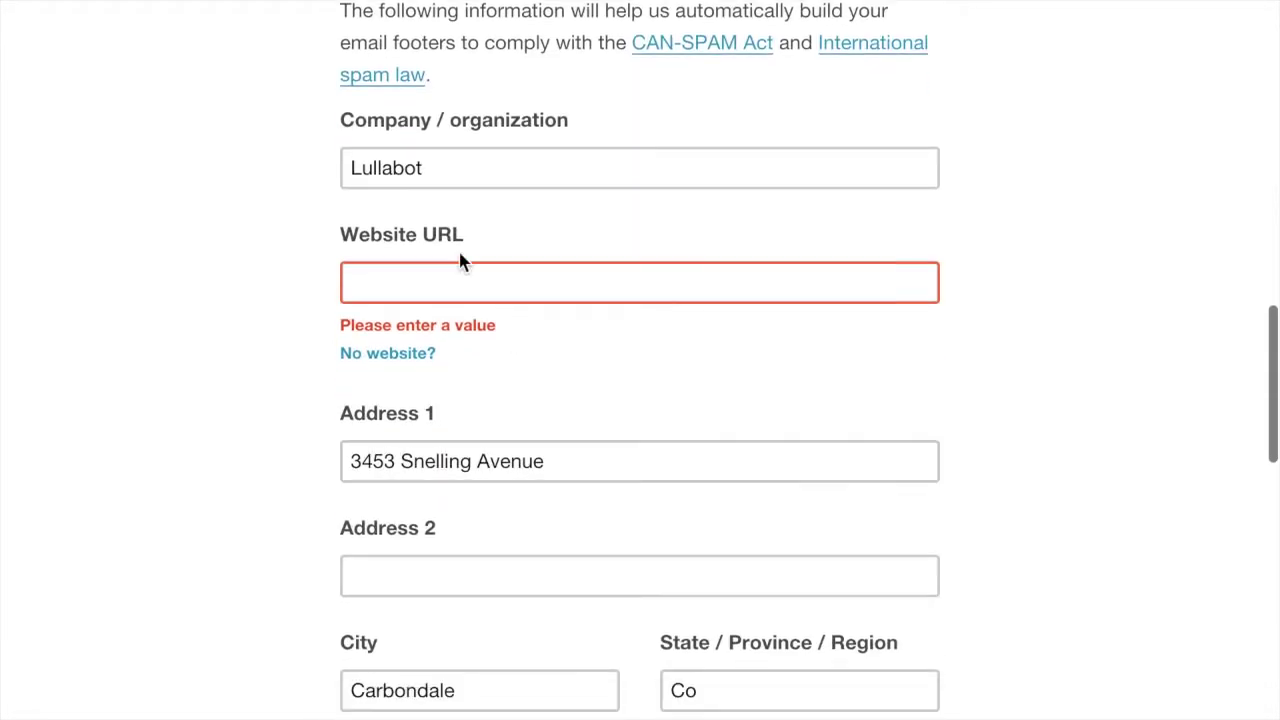
{"action": "left_click", "coordinate": [463, 272]}
{"action": "type", "text": "http"}
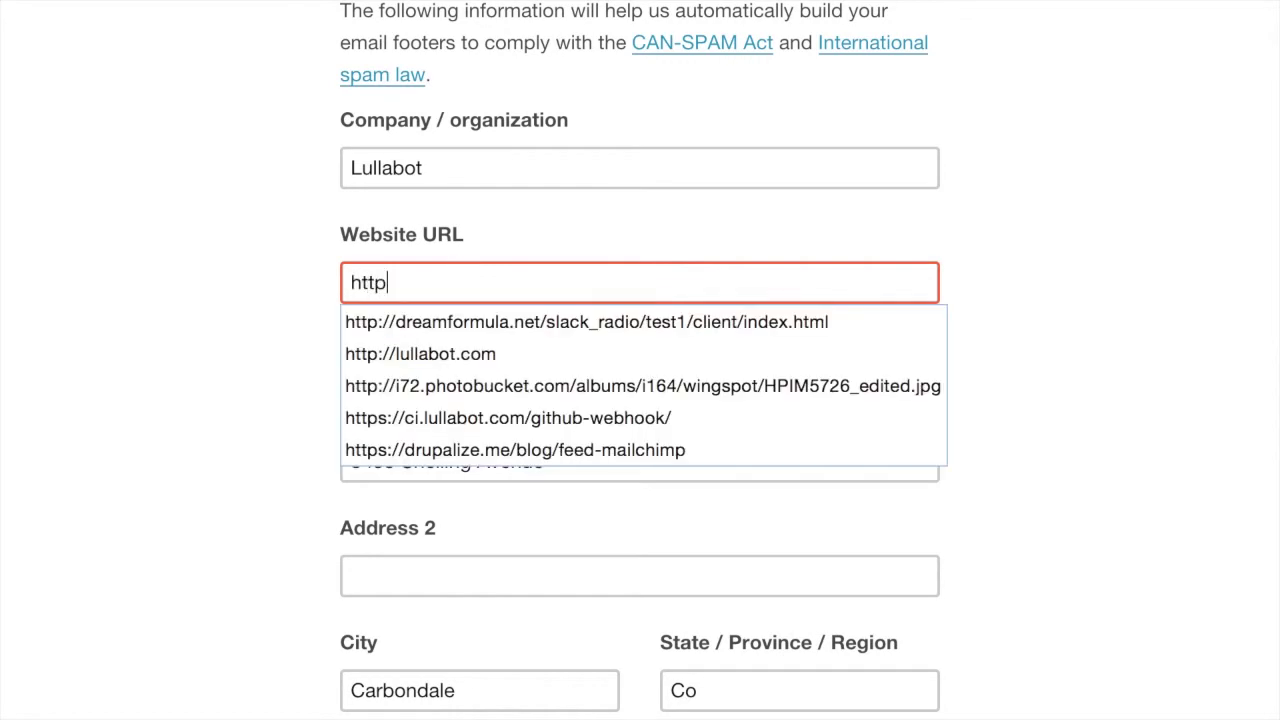
{"action": "key", "text": "Down"}
{"action": "key", "text": "Down"}
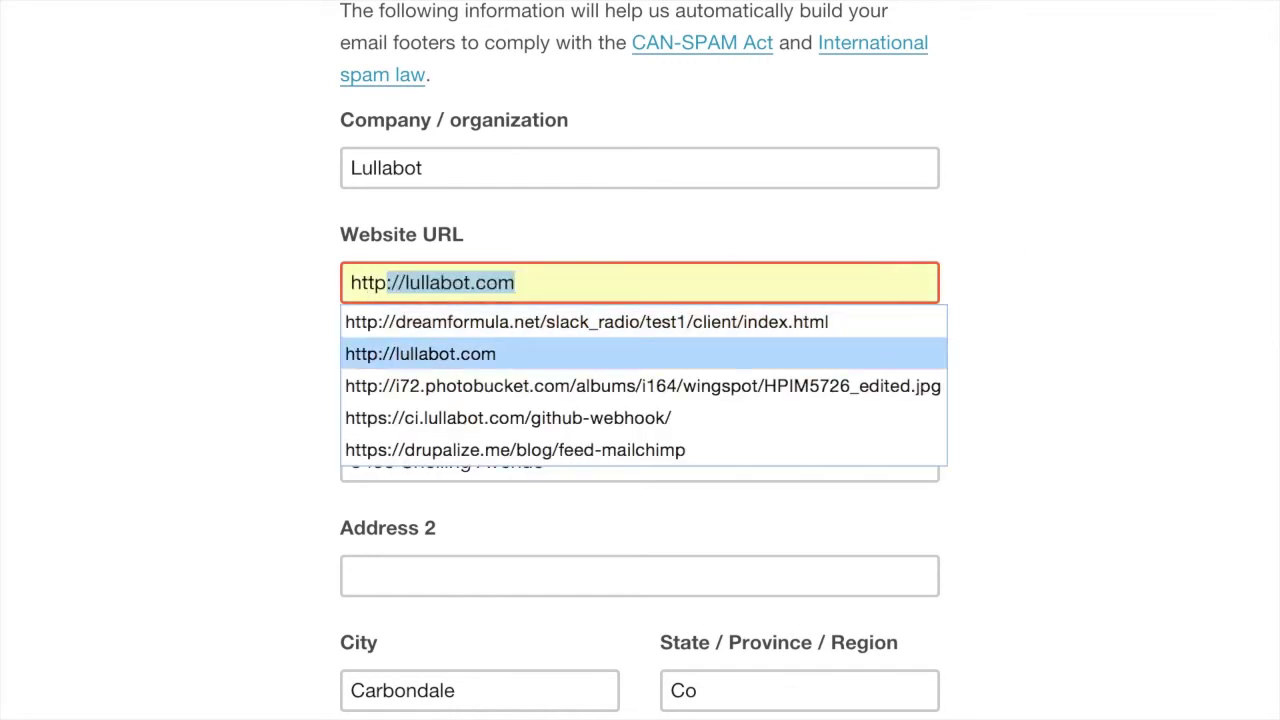
{"action": "key", "text": "Escape"}
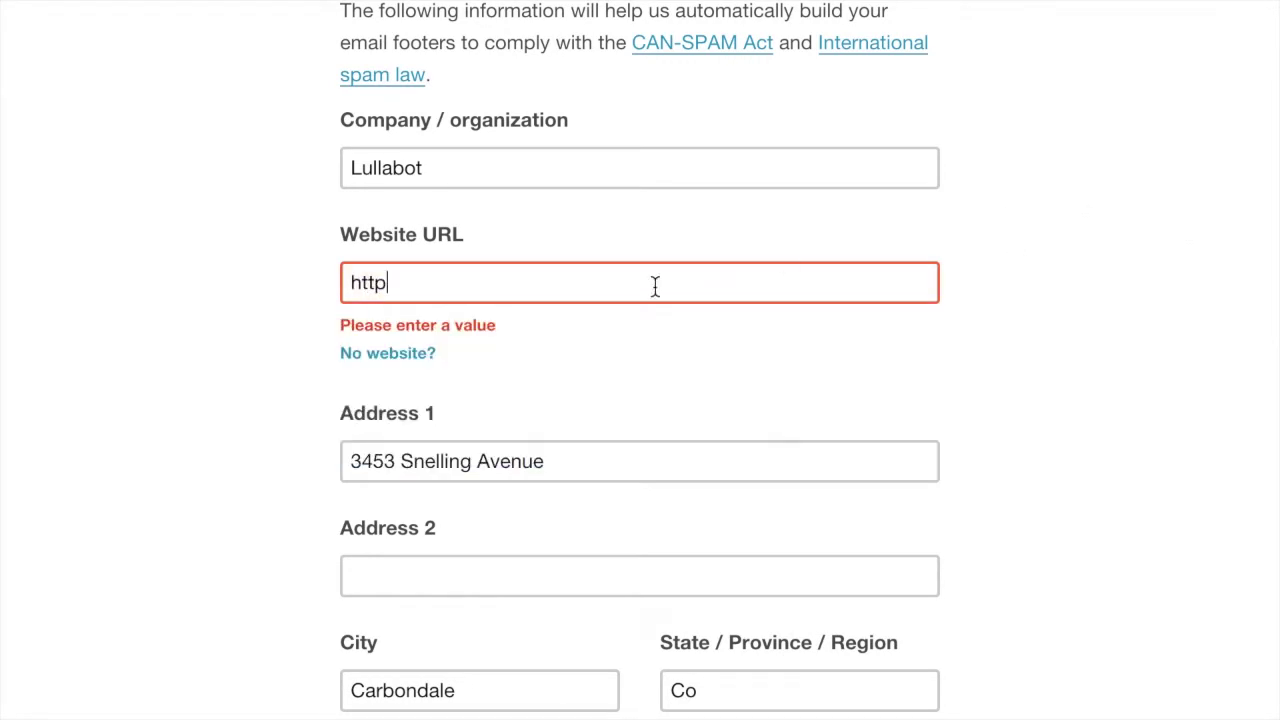
{"action": "type", "text": "://drupalize.me"}
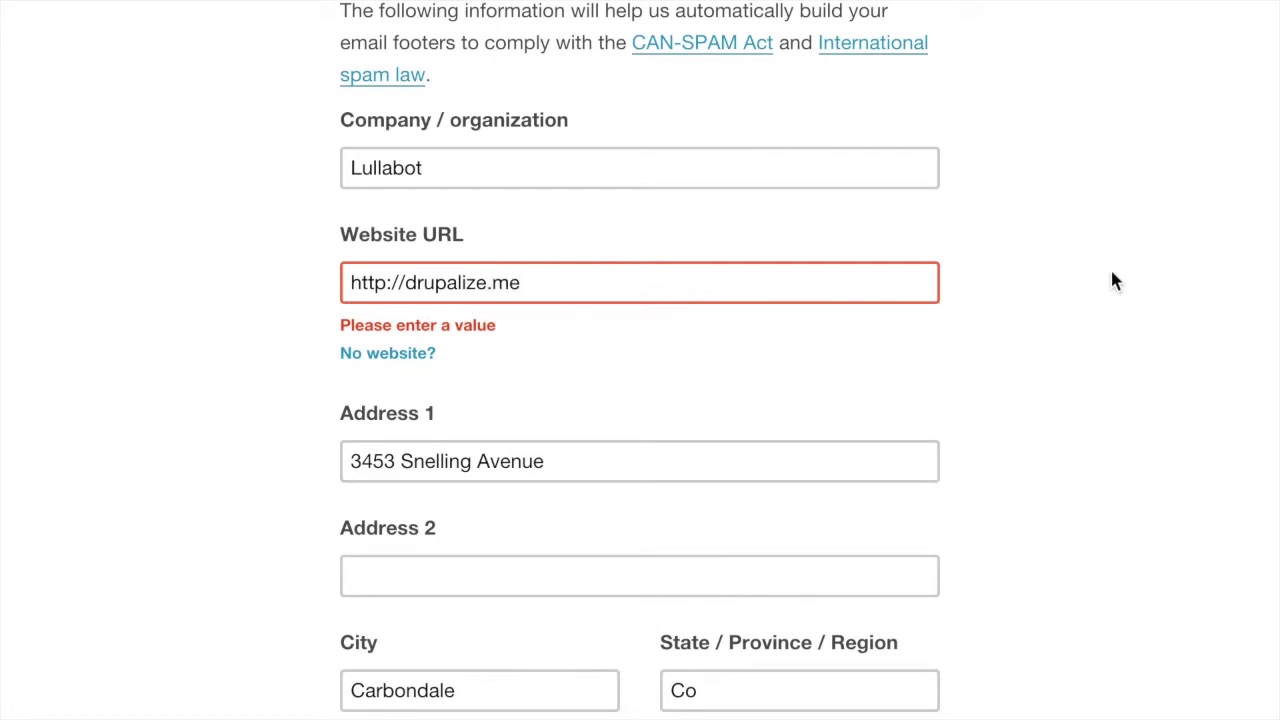
{"action": "scroll", "coordinate": [790, 240], "scroll_direction": "down", "scroll_amount": 2}
{"action": "scroll", "coordinate": [790, 238], "scroll_direction": "down", "scroll_amount": 3}
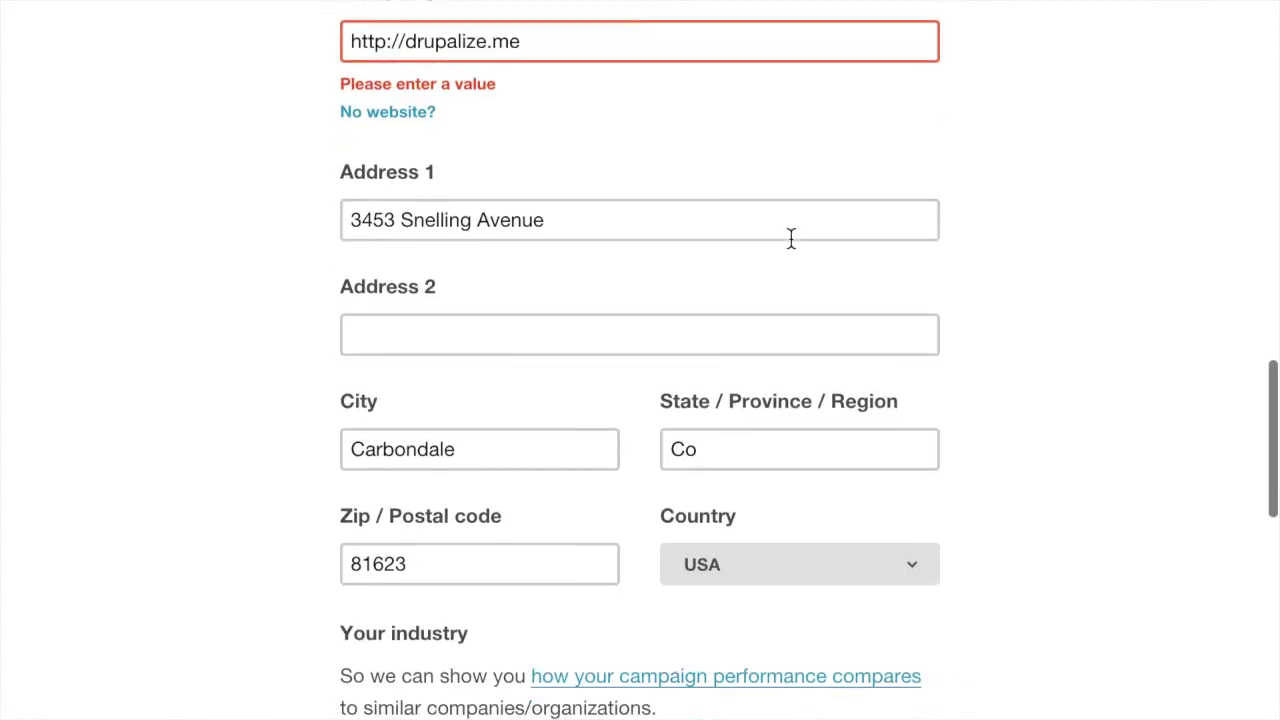
{"action": "scroll", "coordinate": [790, 240], "scroll_direction": "down", "scroll_amount": 4}
{"action": "scroll", "coordinate": [700, 330], "scroll_direction": "down", "scroll_amount": 2}
{"action": "scroll", "coordinate": [646, 392], "scroll_direction": "down", "scroll_amount": 4}
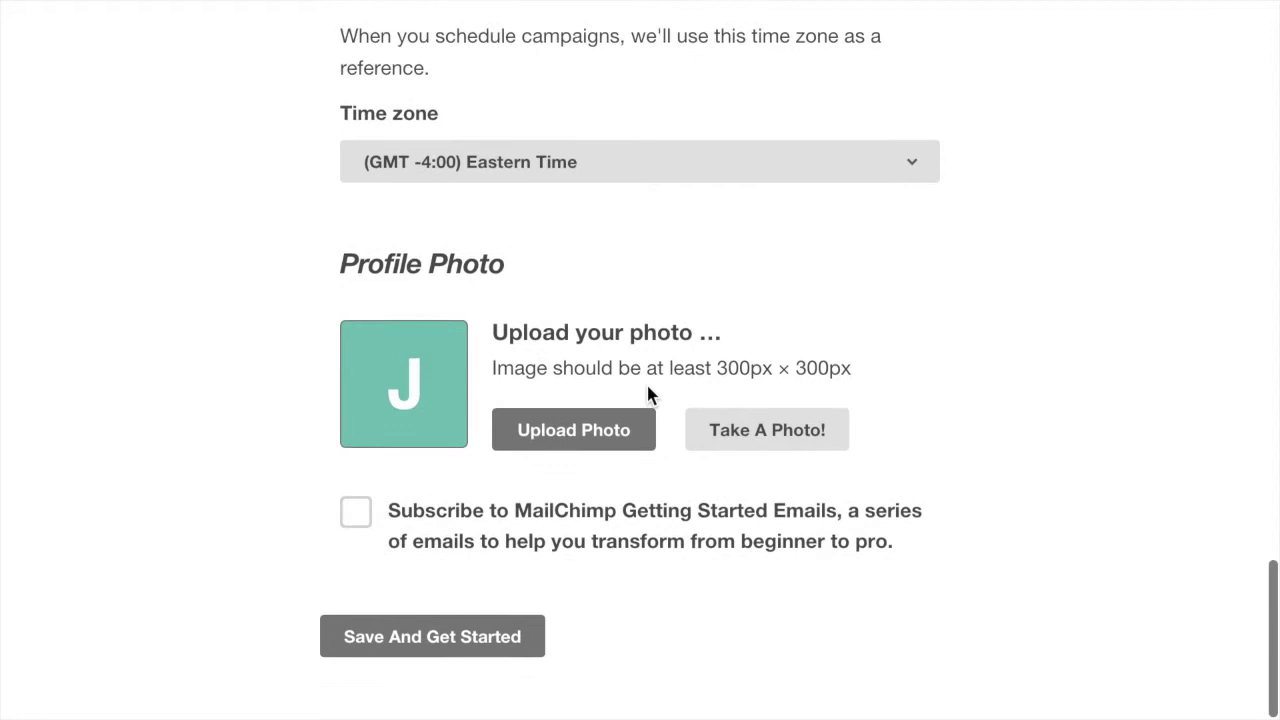
{"action": "left_click", "coordinate": [470, 640]}
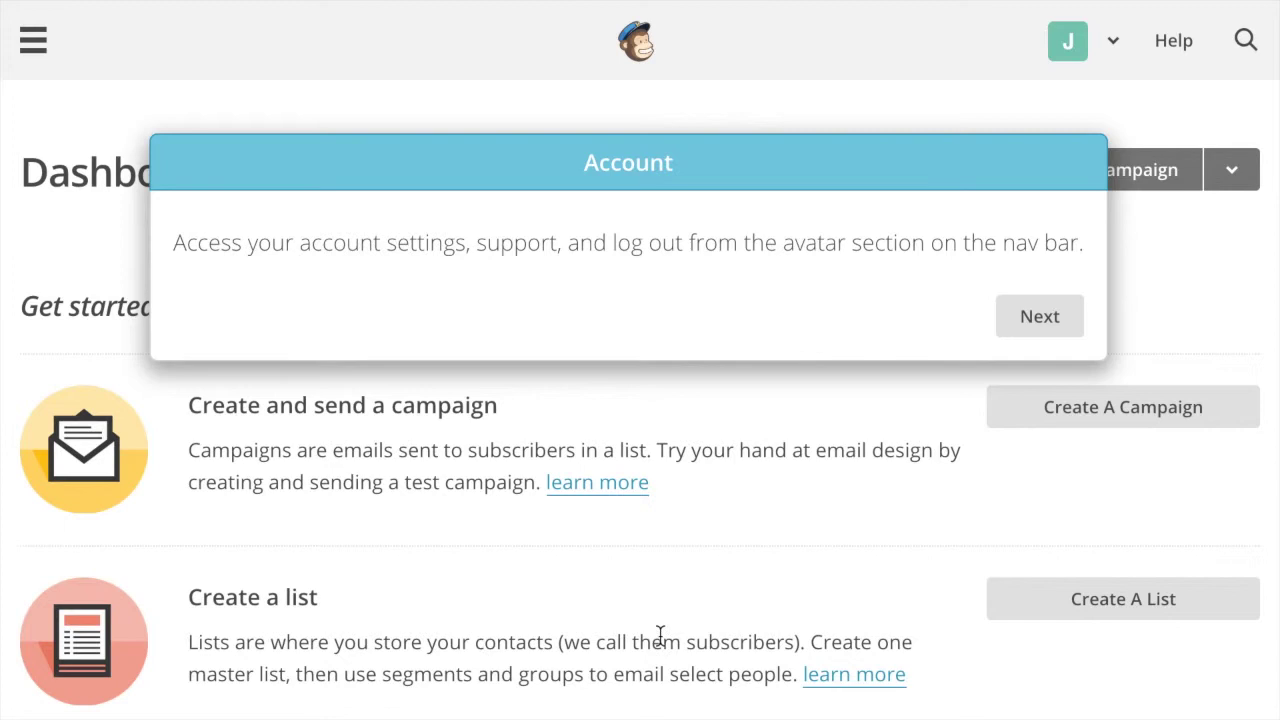
Step past the Account tour tip and dismiss the Search tour tip.
{"action": "left_click", "coordinate": [1040, 330]}
{"action": "left_click", "coordinate": [1162, 320]}
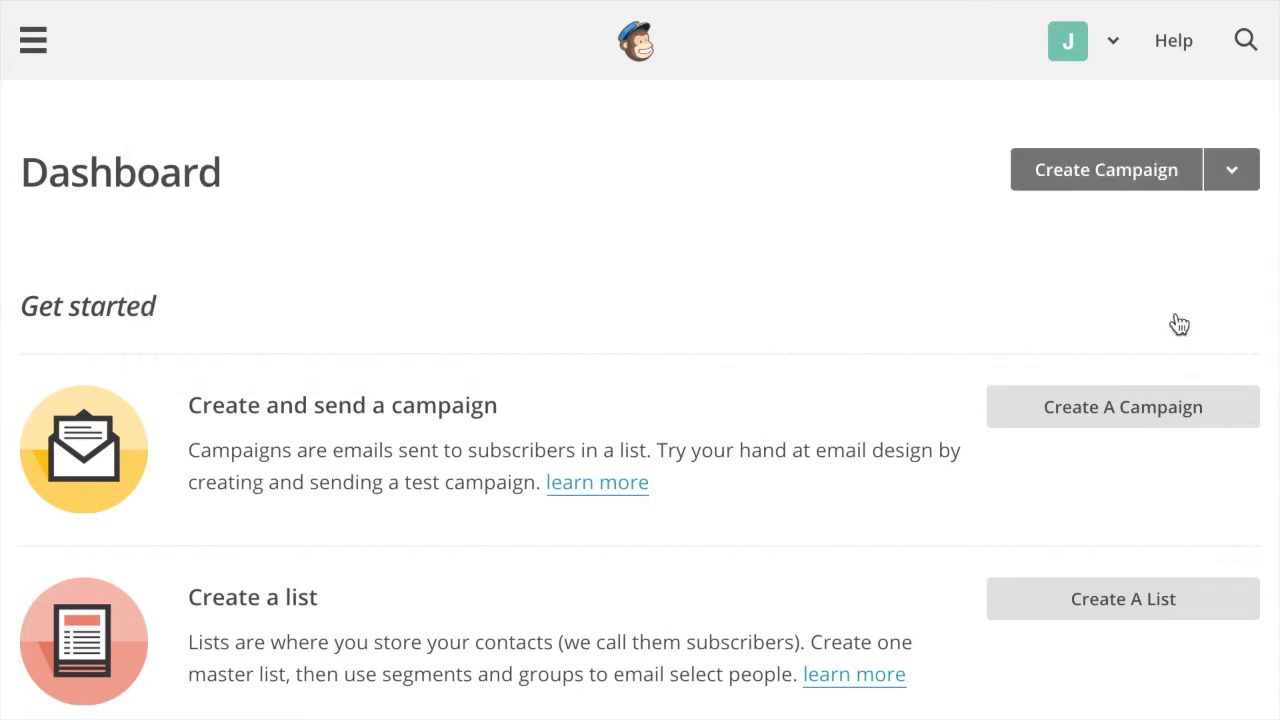
{"action": "left_click", "coordinate": [1040, 168]}
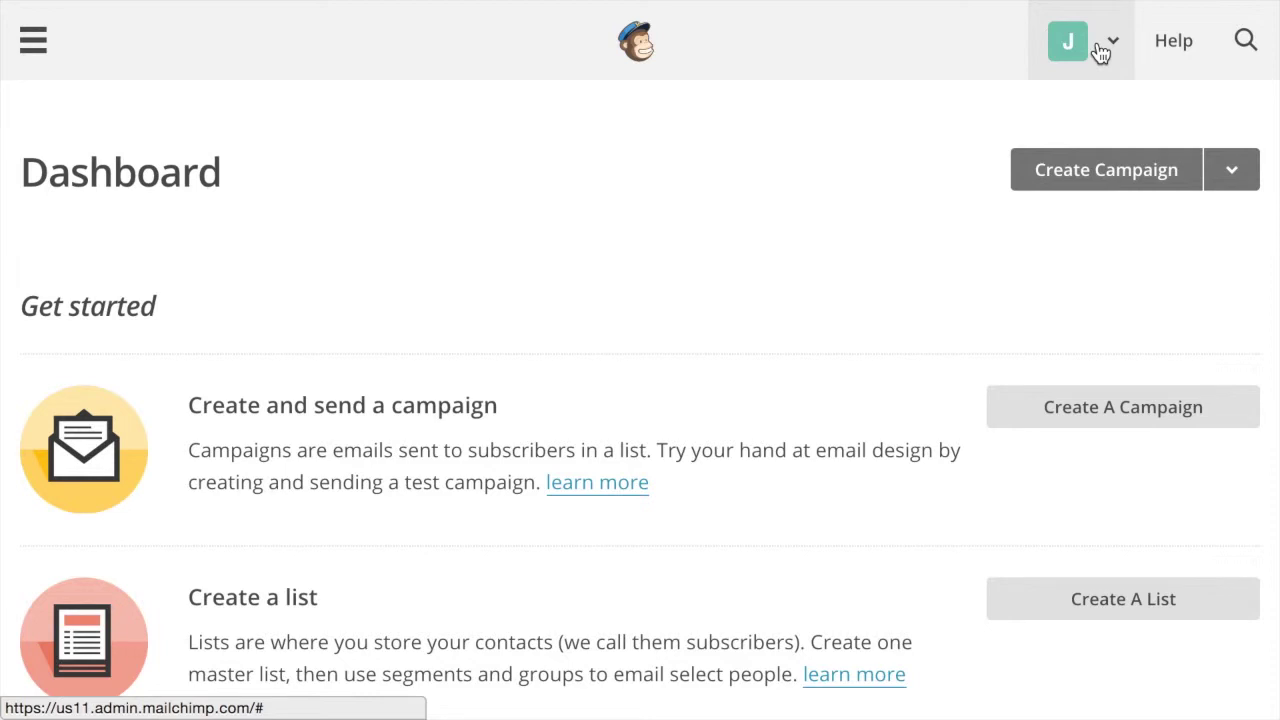
Go to Account > Extras > API keys from the avatar menu.
{"action": "left_click", "coordinate": [1100, 52]}
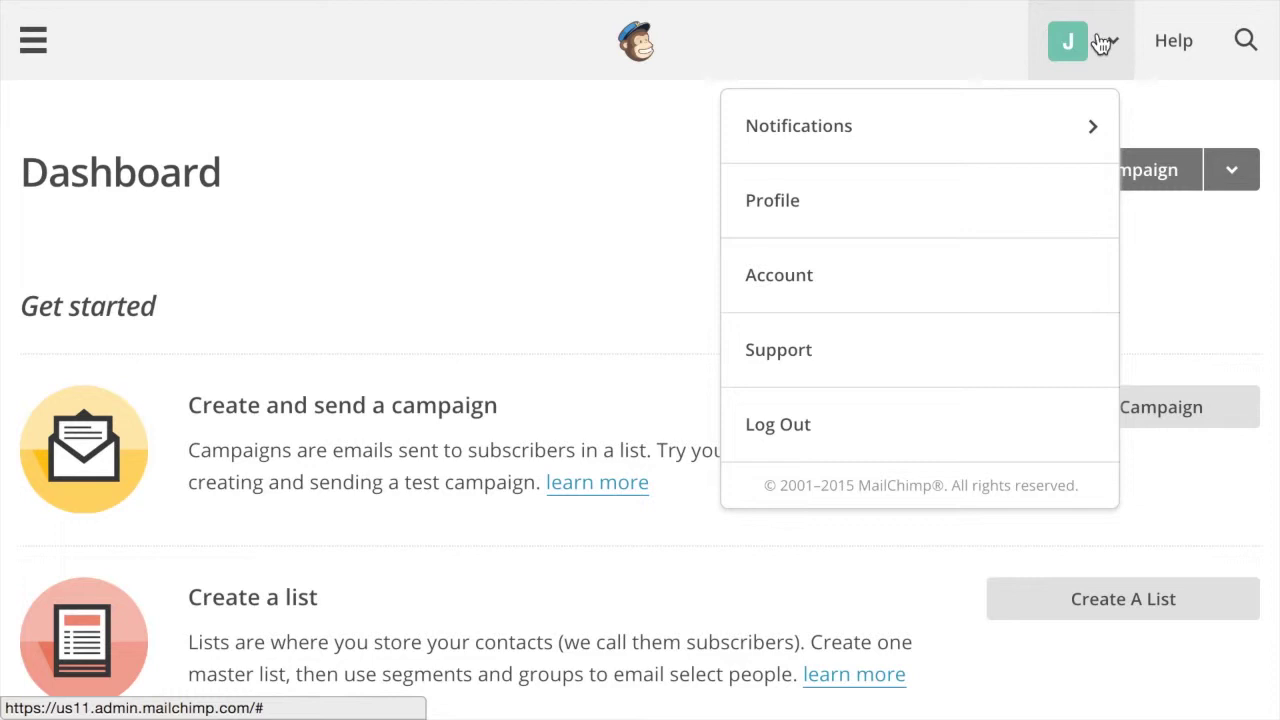
{"action": "left_click", "coordinate": [826, 278]}
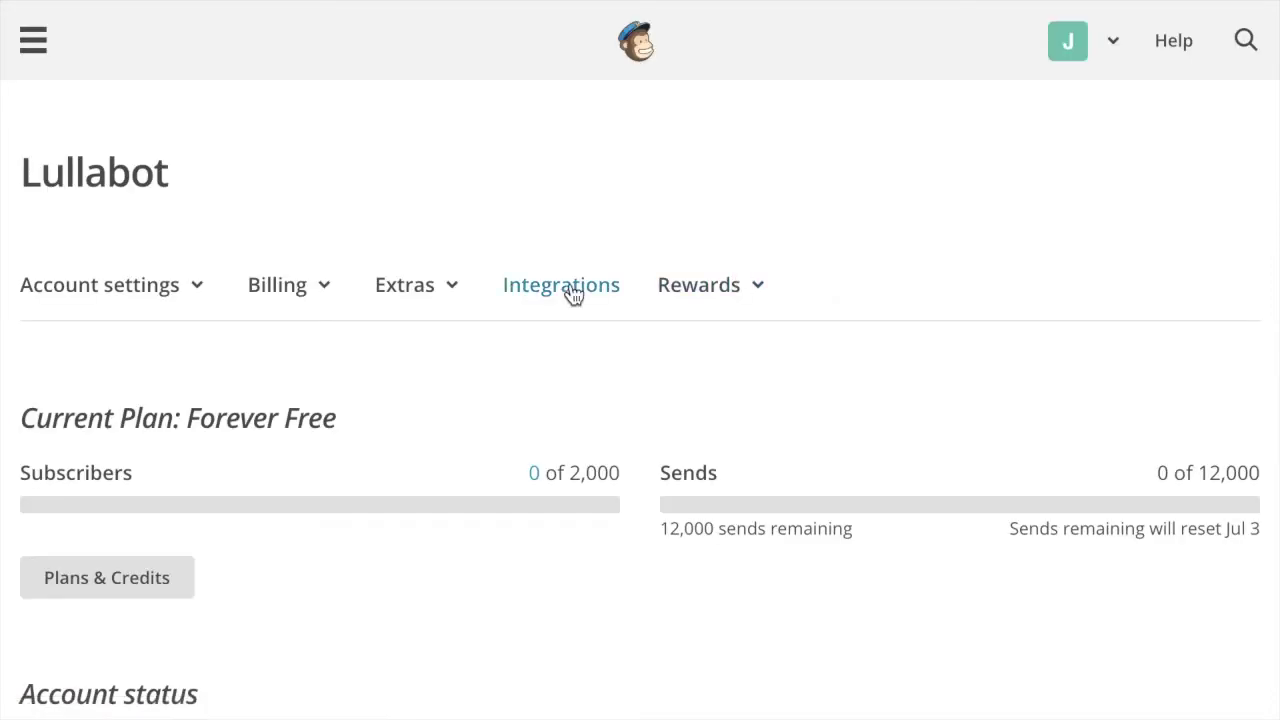
{"action": "scroll", "coordinate": [663, 293], "scroll_direction": "down", "scroll_amount": 2}
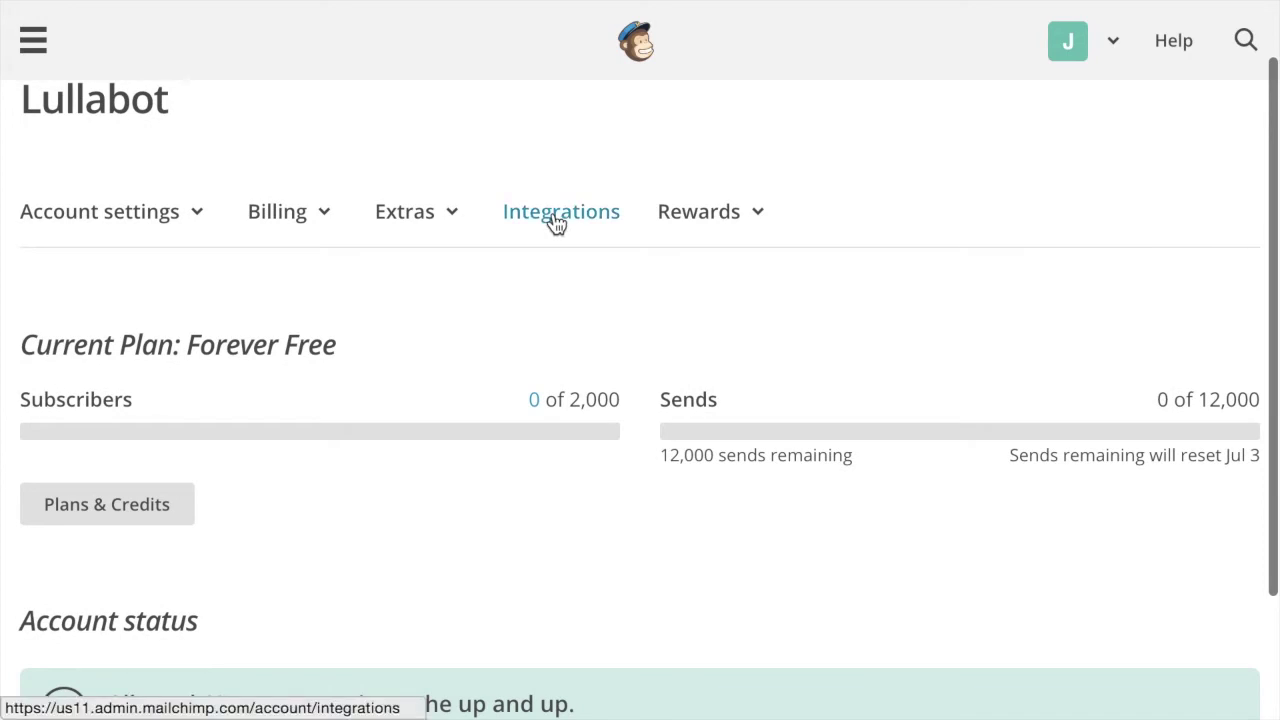
{"action": "left_click", "coordinate": [449, 216]}
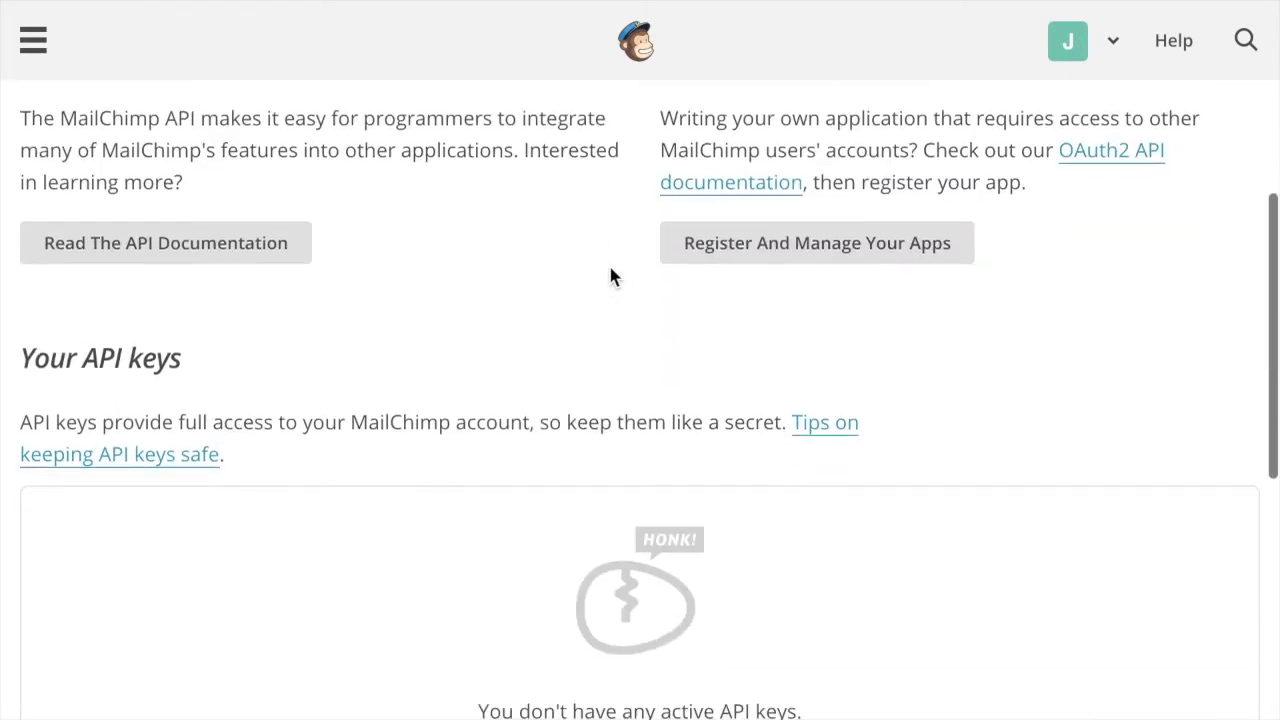
{"action": "scroll", "coordinate": [613, 277], "scroll_direction": "down", "scroll_amount": 3}
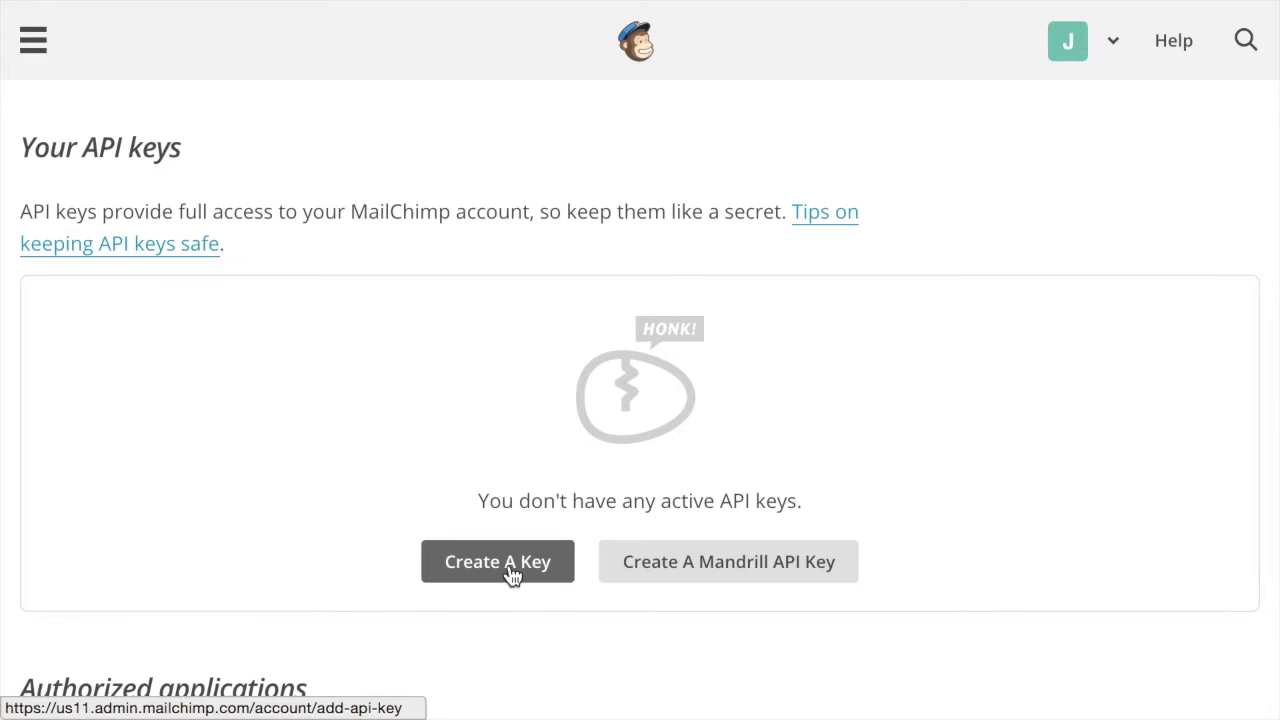
Create a new API key, then select and copy its value.
{"action": "left_click", "coordinate": [510, 575]}
{"action": "scroll", "coordinate": [506, 323], "scroll_direction": "down", "scroll_amount": 5}
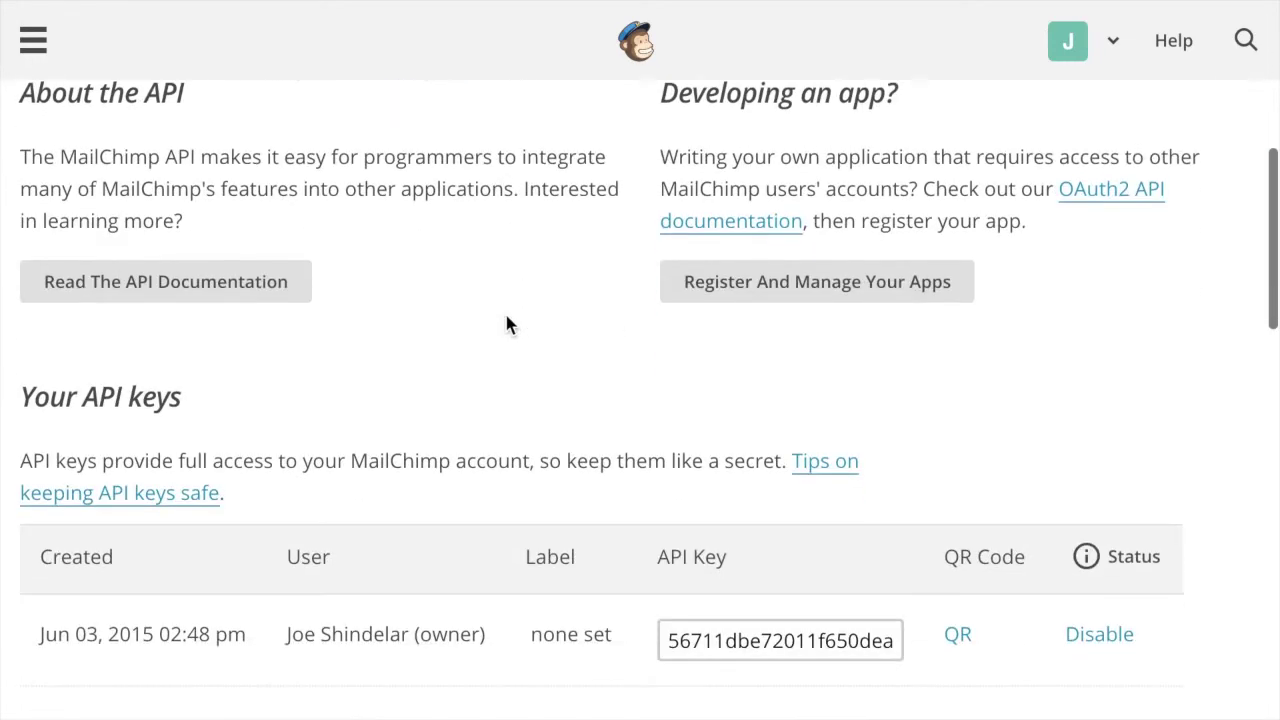
{"action": "scroll", "coordinate": [506, 323], "scroll_direction": "down", "scroll_amount": 1}
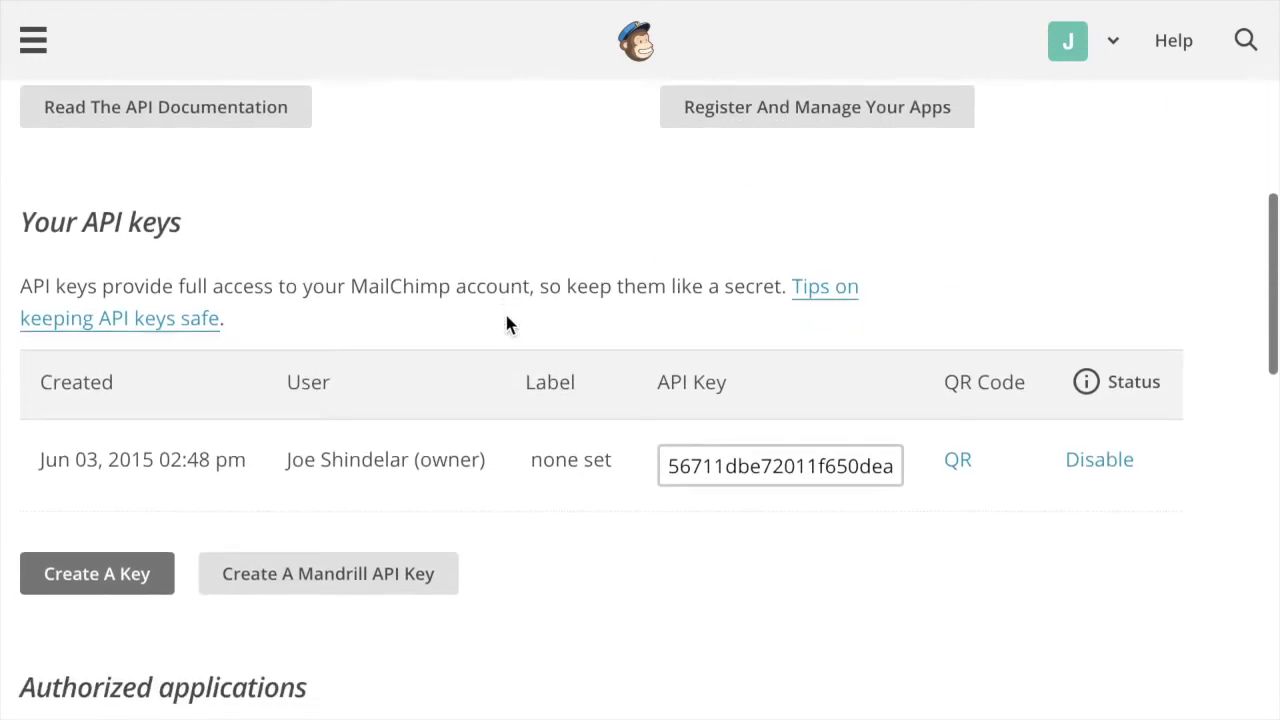
{"action": "left_click", "coordinate": [789, 462]}
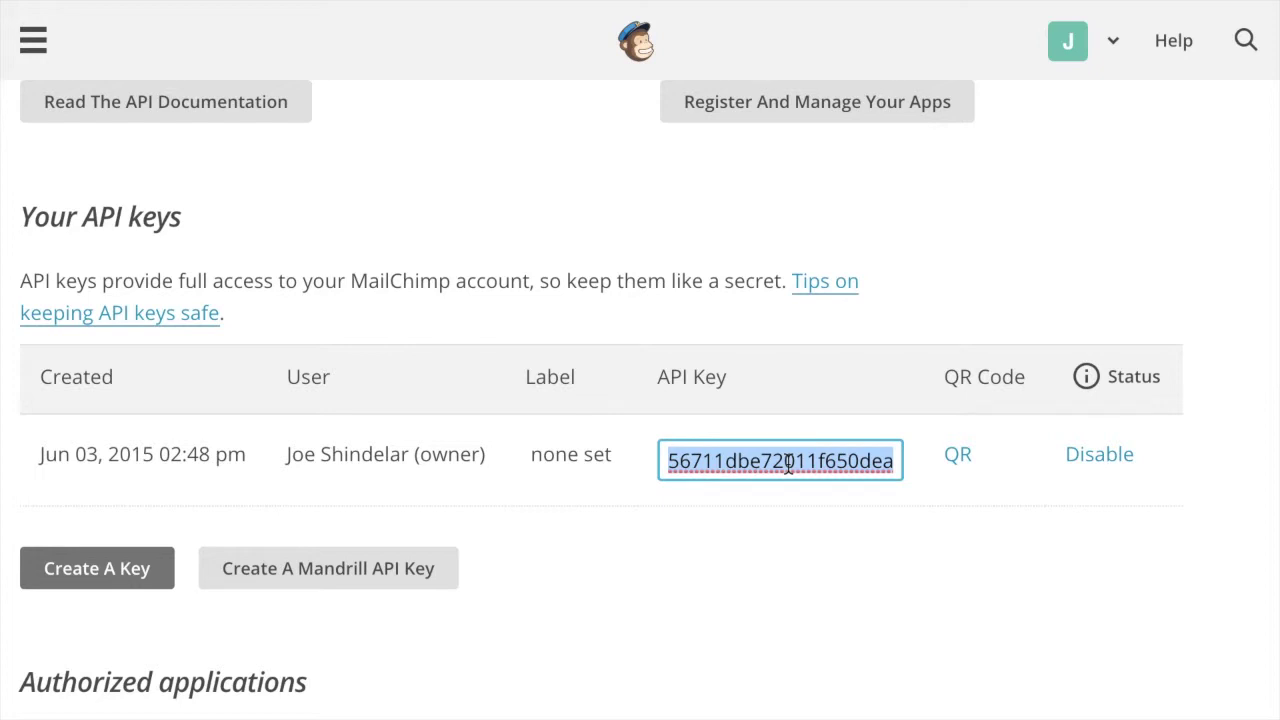
{"action": "left_click", "coordinate": [708, 329]}
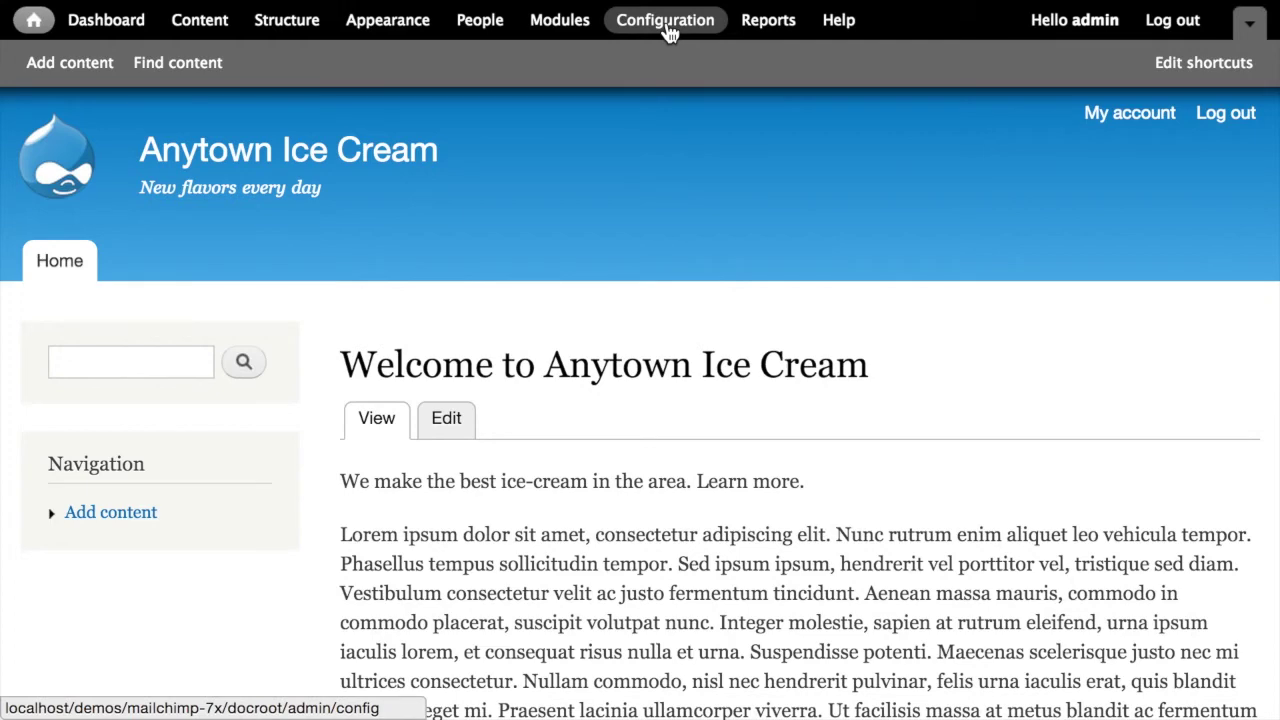
Paste the copied key into the API Key field under Configuration > Web Services > MailChimp.
{"action": "left_click", "coordinate": [668, 32]}
{"action": "scroll", "coordinate": [700, 314], "scroll_direction": "down", "scroll_amount": 3}
{"action": "scroll", "coordinate": [708, 320], "scroll_direction": "down", "scroll_amount": 3}
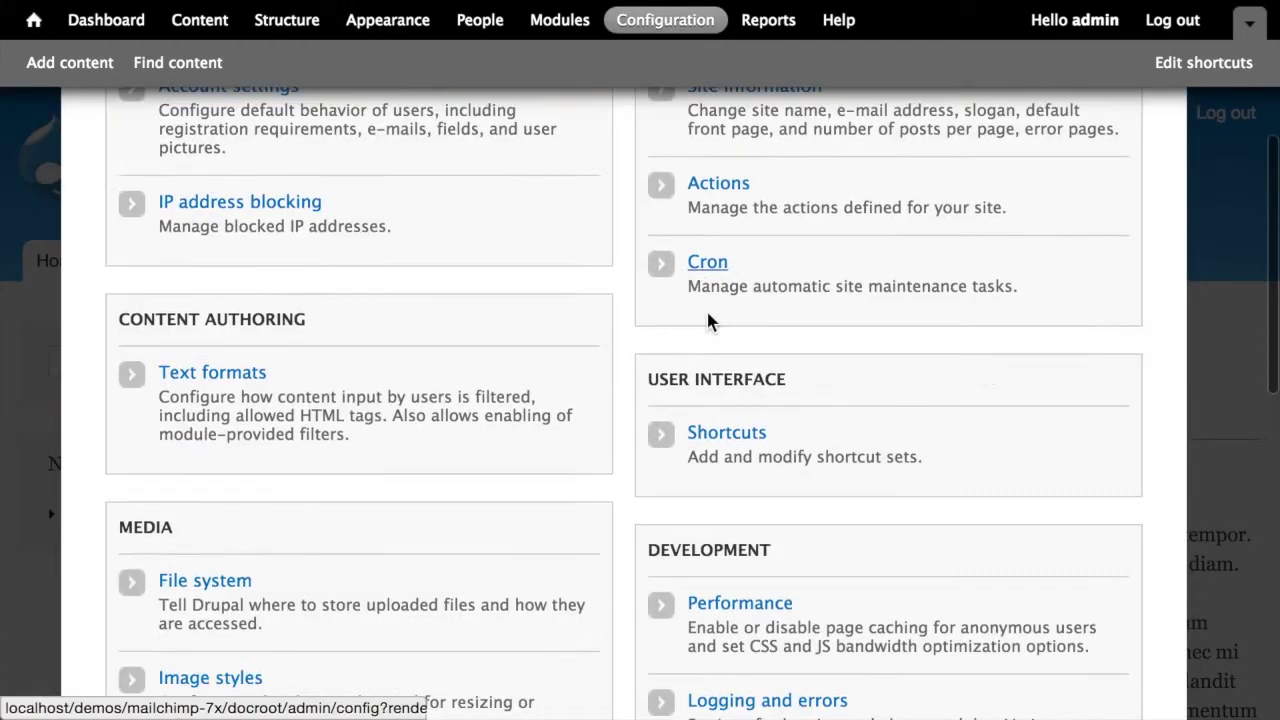
{"action": "scroll", "coordinate": [708, 320], "scroll_direction": "down", "scroll_amount": 5}
{"action": "scroll", "coordinate": [708, 320], "scroll_direction": "down", "scroll_amount": 3}
{"action": "scroll", "coordinate": [708, 320], "scroll_direction": "down", "scroll_amount": 3}
{"action": "scroll", "coordinate": [708, 320], "scroll_direction": "down", "scroll_amount": 2}
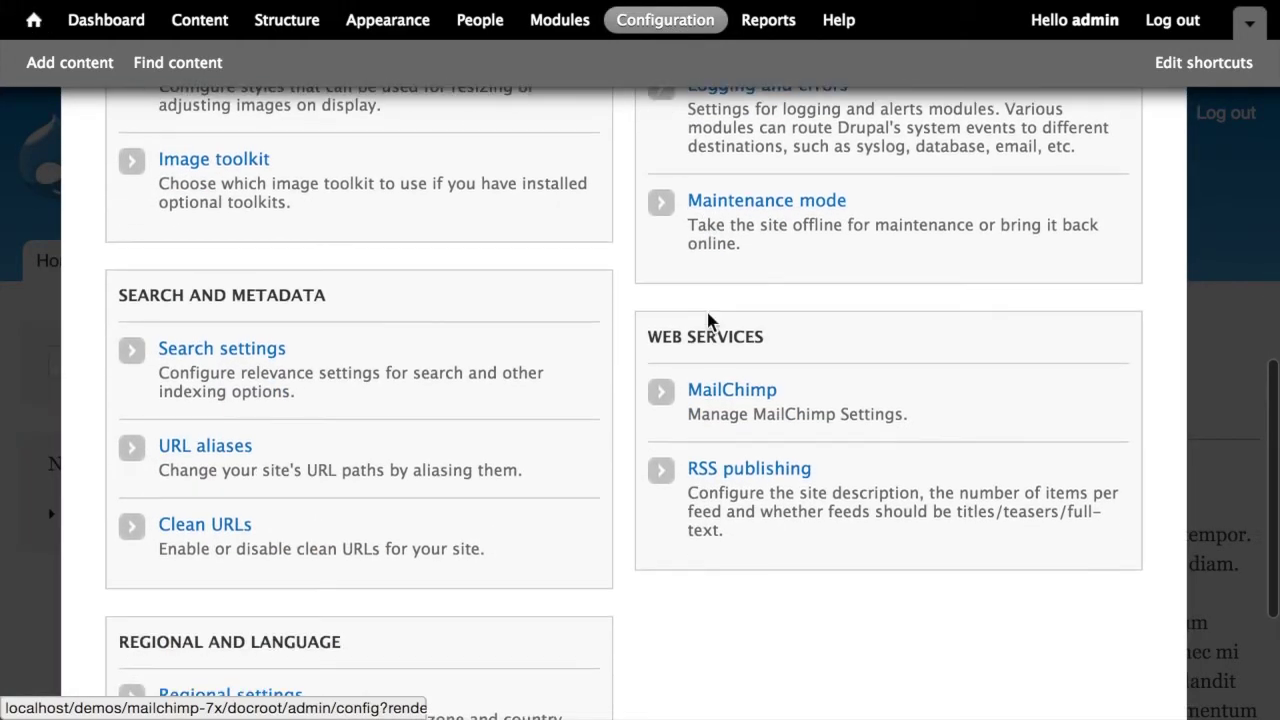
{"action": "left_click", "coordinate": [735, 396]}
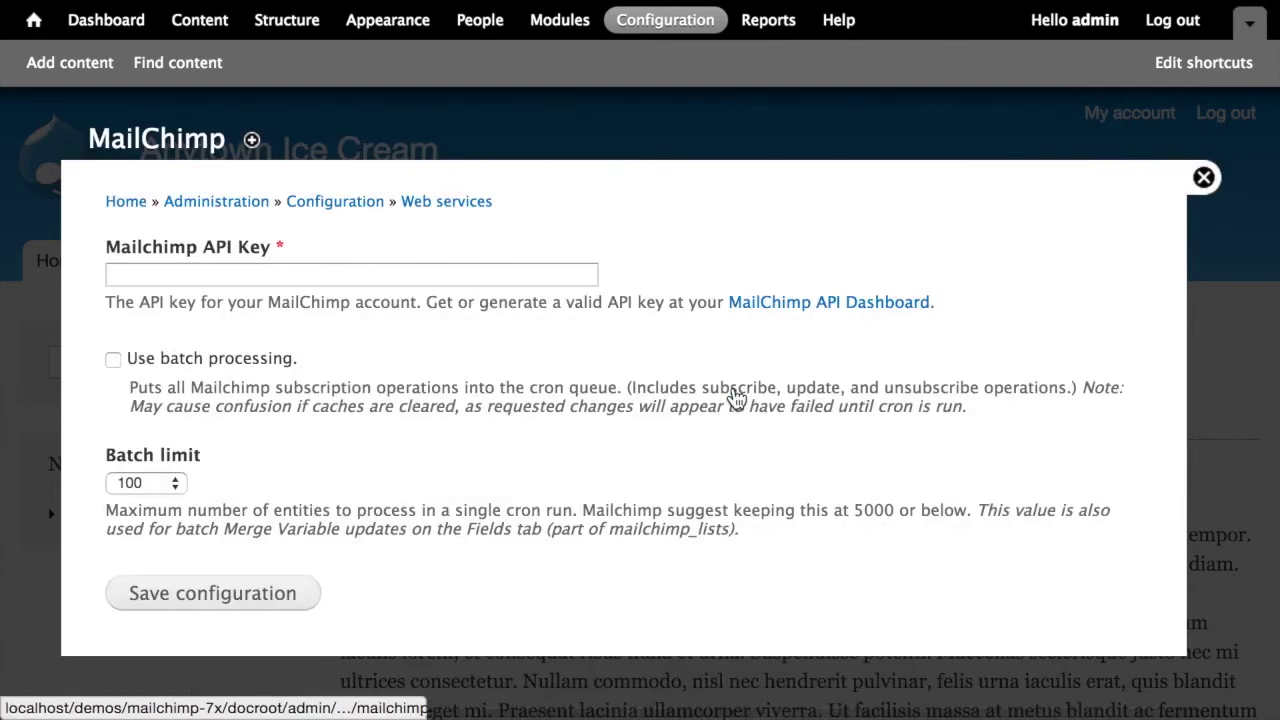
{"action": "left_click", "coordinate": [325, 274]}
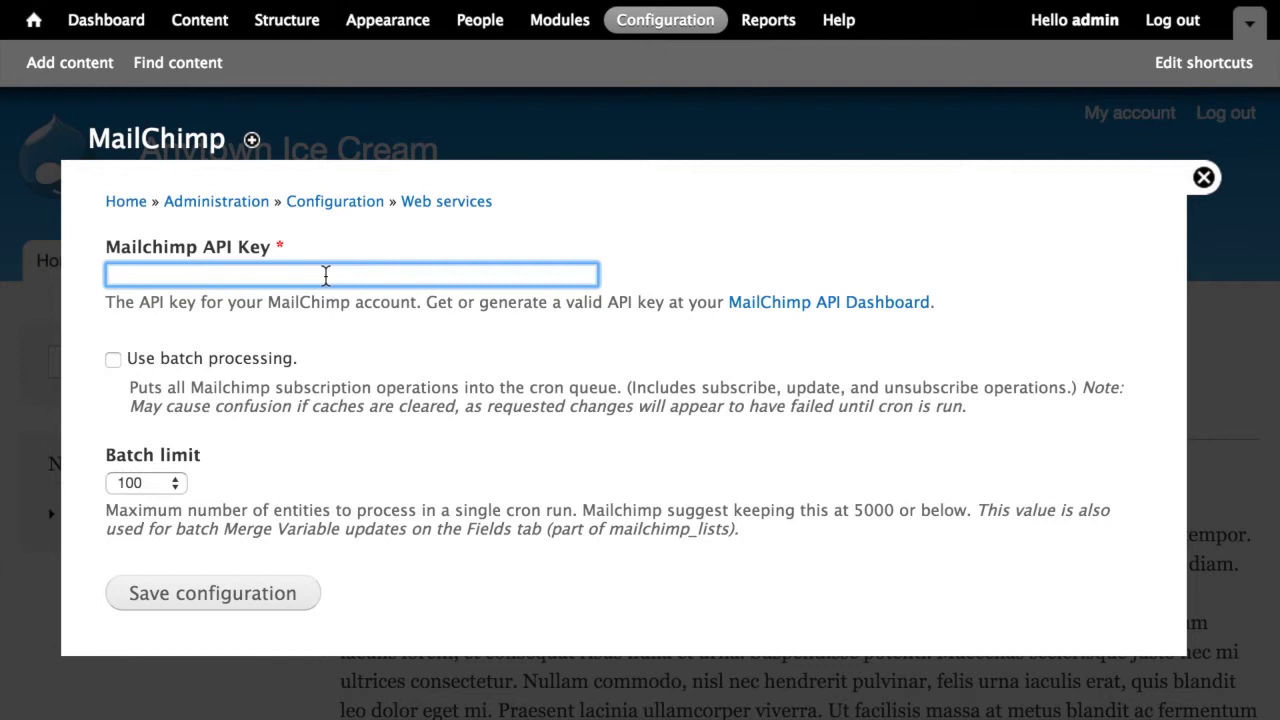
{"action": "key", "text": "ctrl+v"}
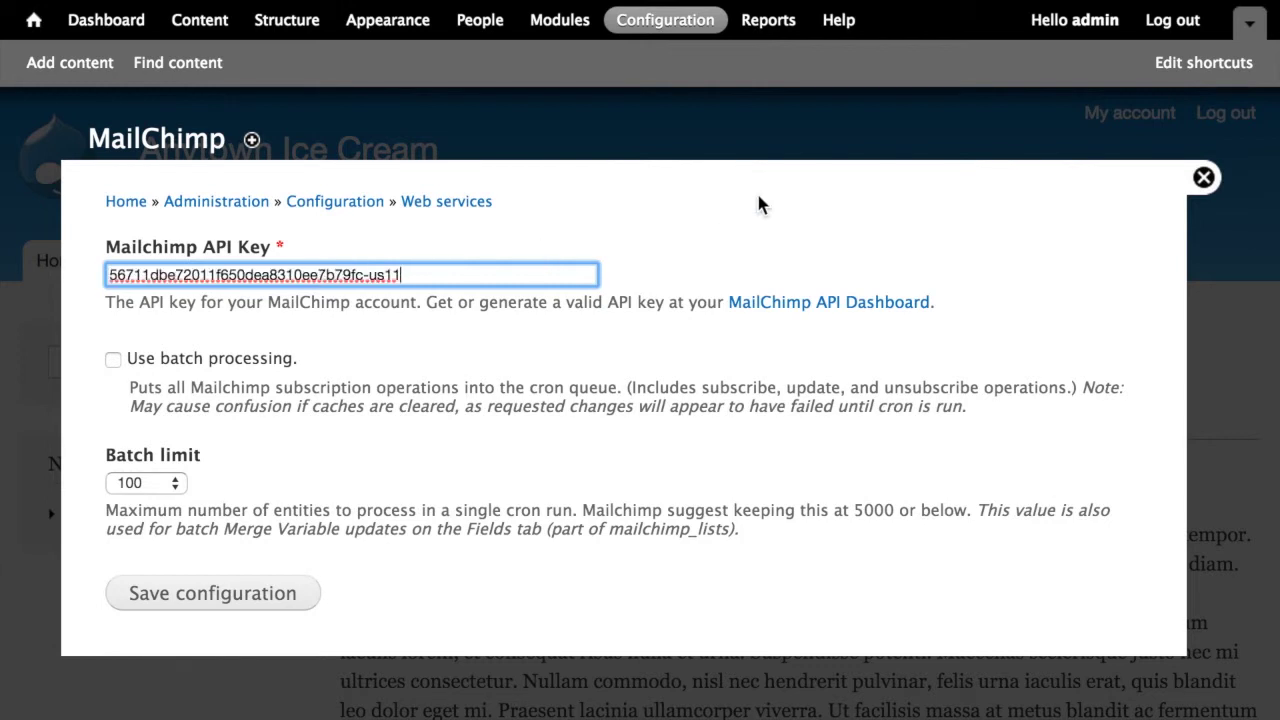
{"action": "left_click", "coordinate": [758, 197]}
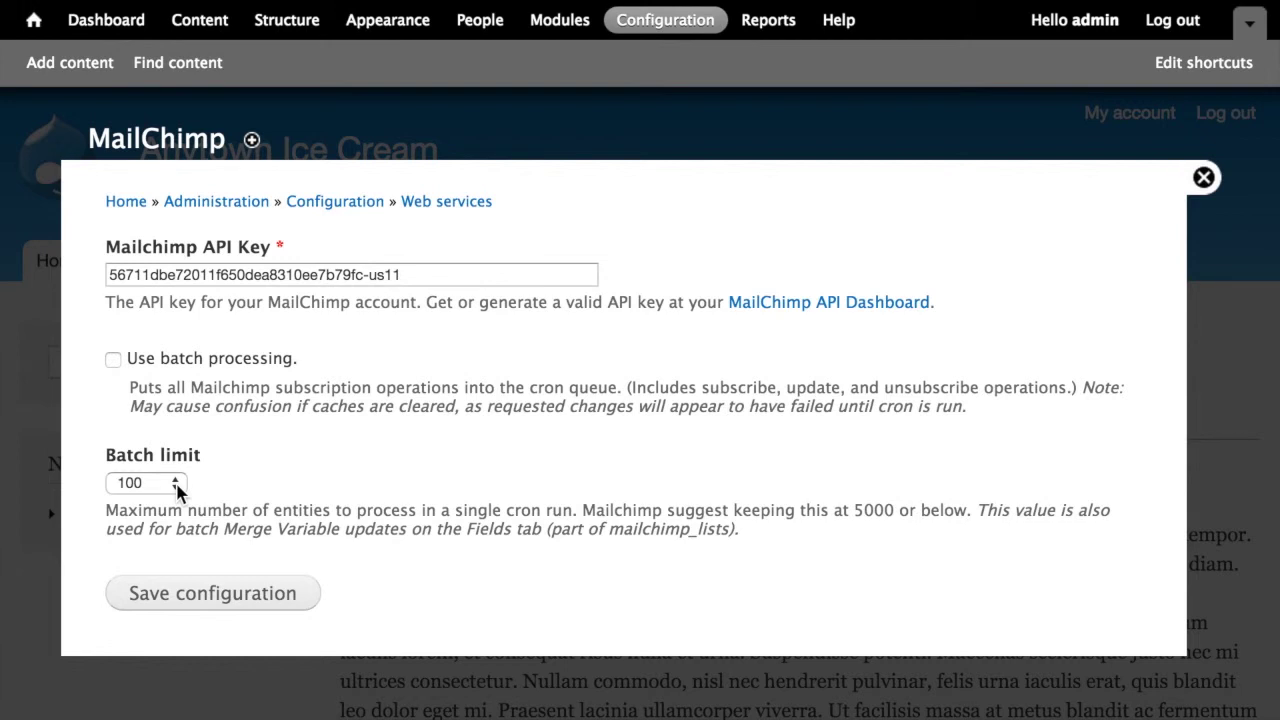
{"action": "left_click", "coordinate": [177, 490]}
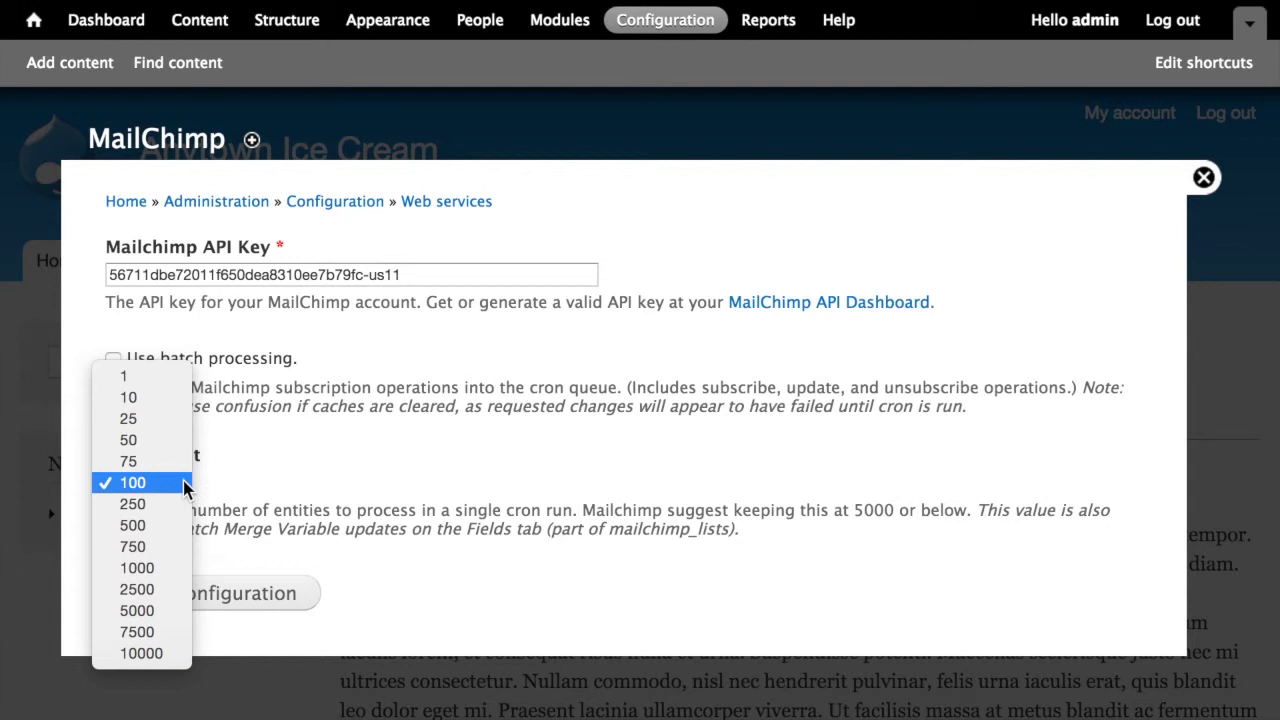
{"action": "left_click", "coordinate": [338, 482]}
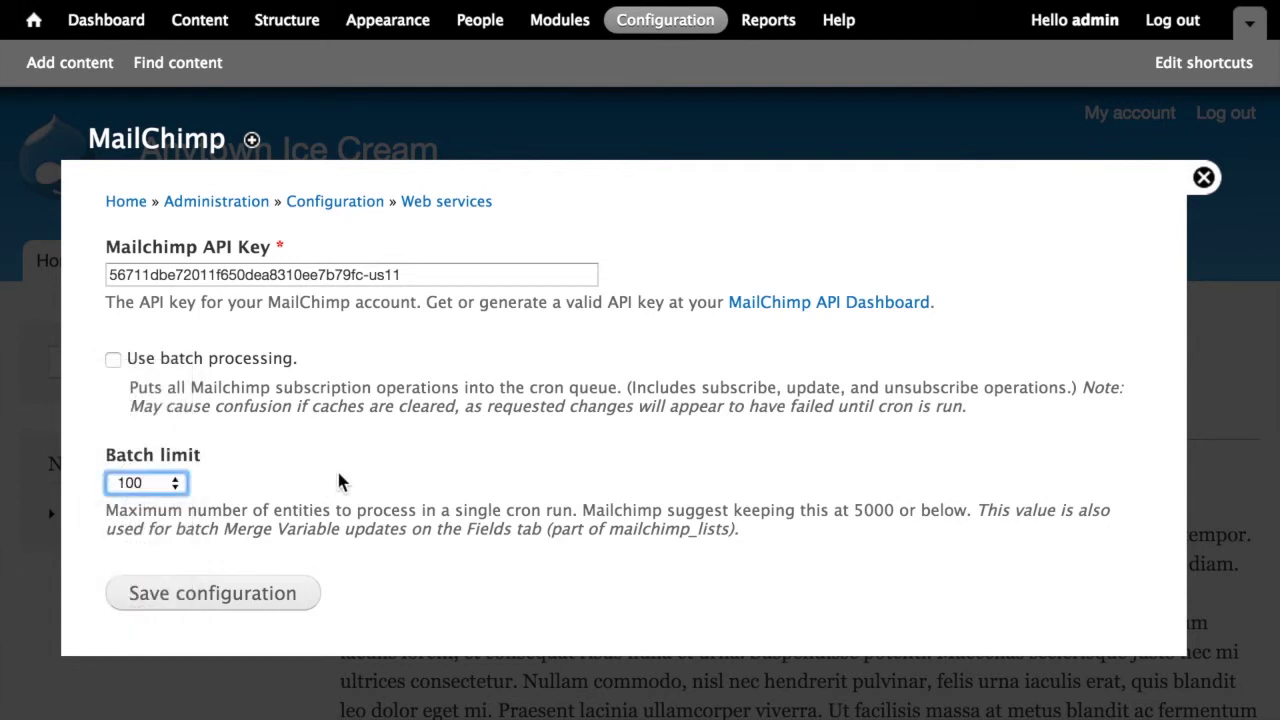
{"action": "left_click", "coordinate": [338, 482]}
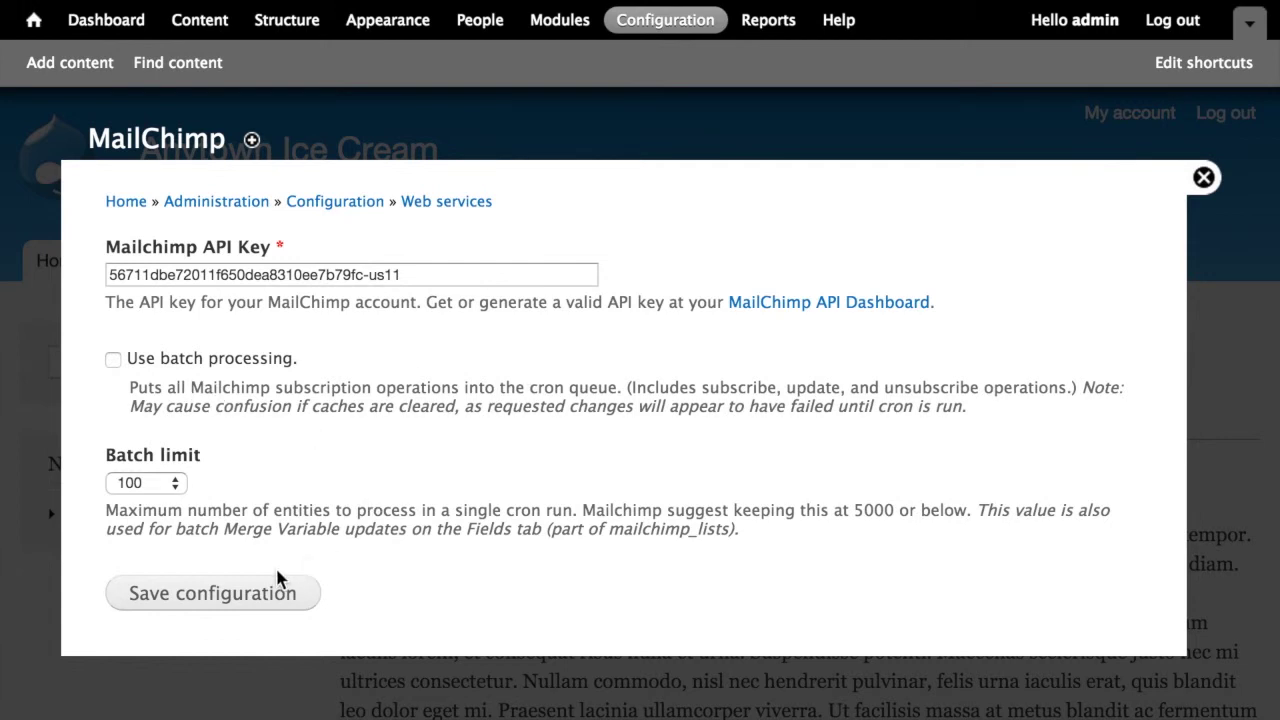
Save Drupal's MailChimp configuration with the new API key and a batch limit of 100.
{"action": "left_click", "coordinate": [247, 618]}
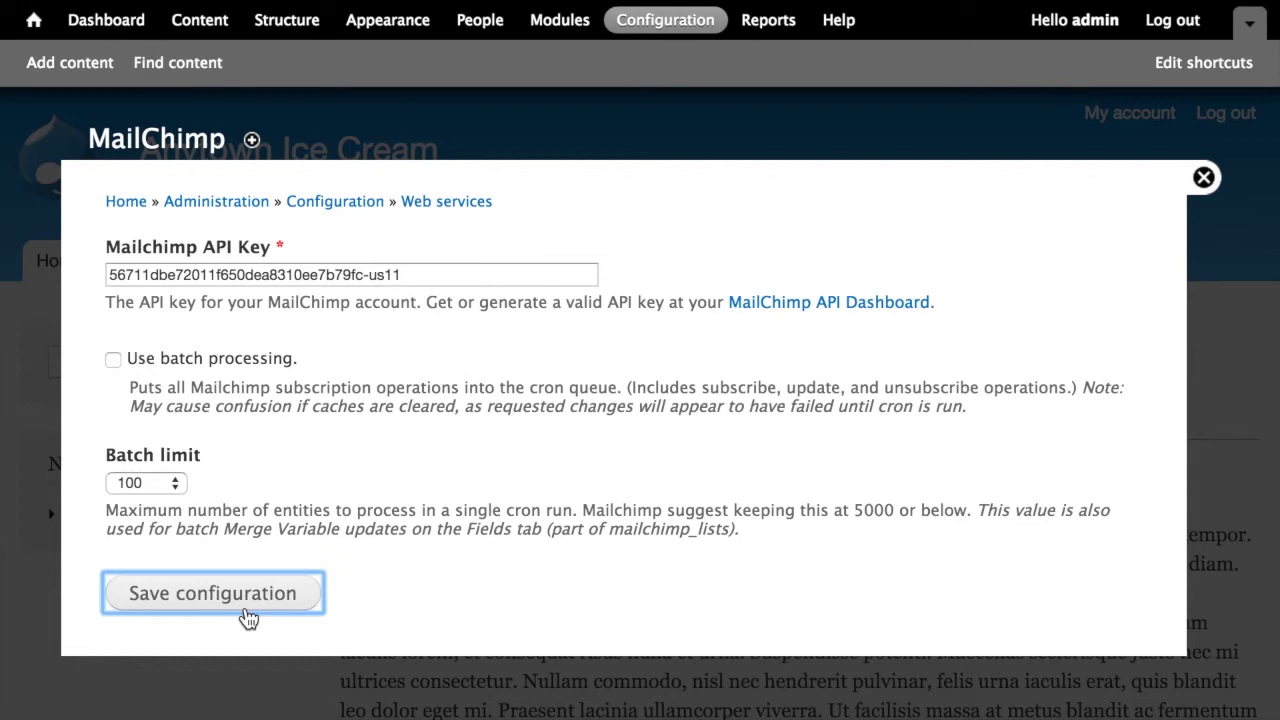